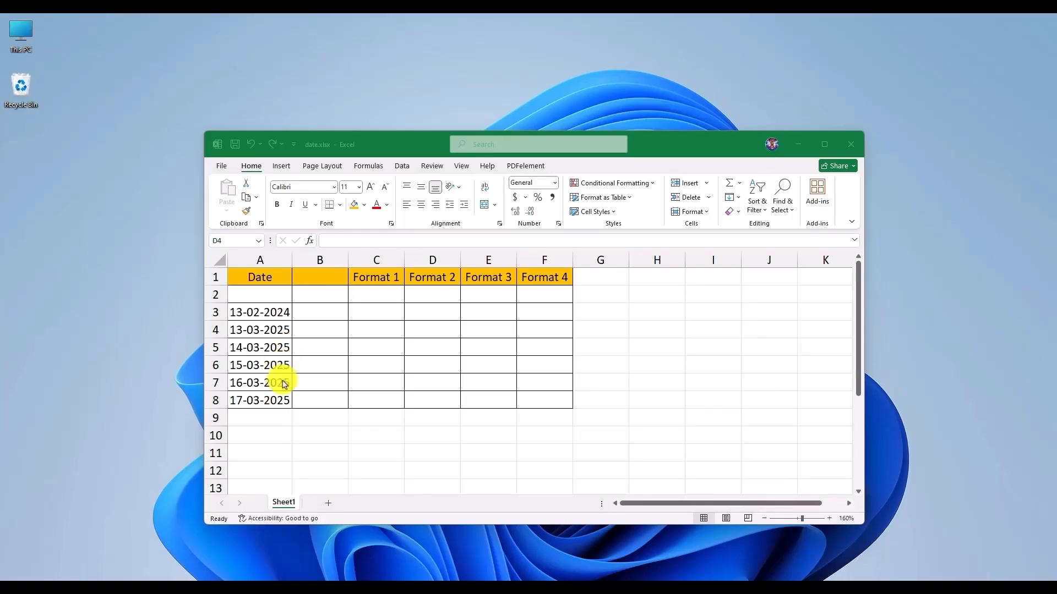
- Convert the Date column A to real dates with Text to Columns, using Tab-delimited data and the DMY date format
click(254, 259)
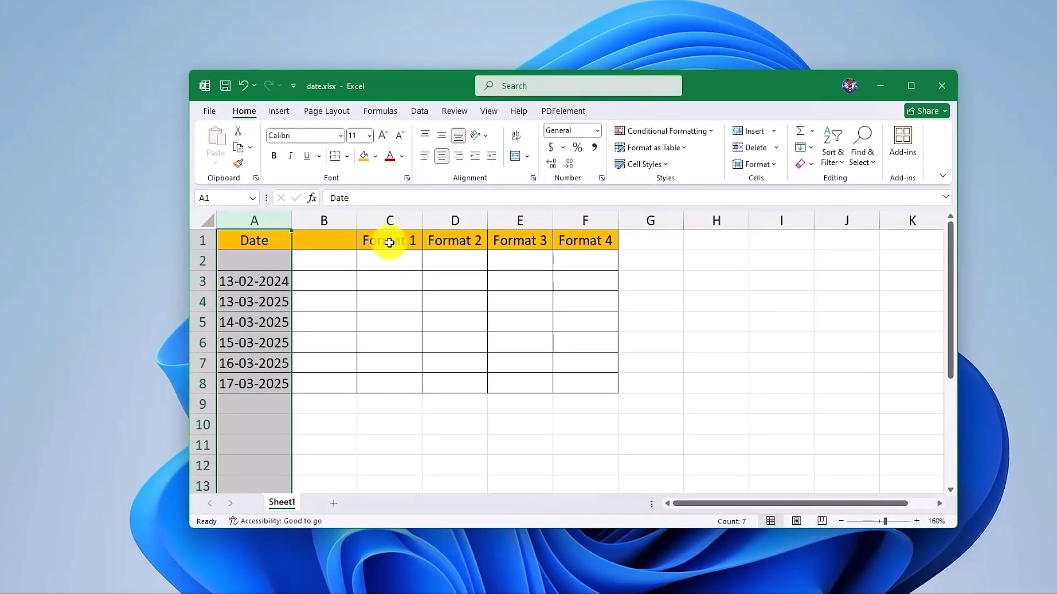
click(422, 113)
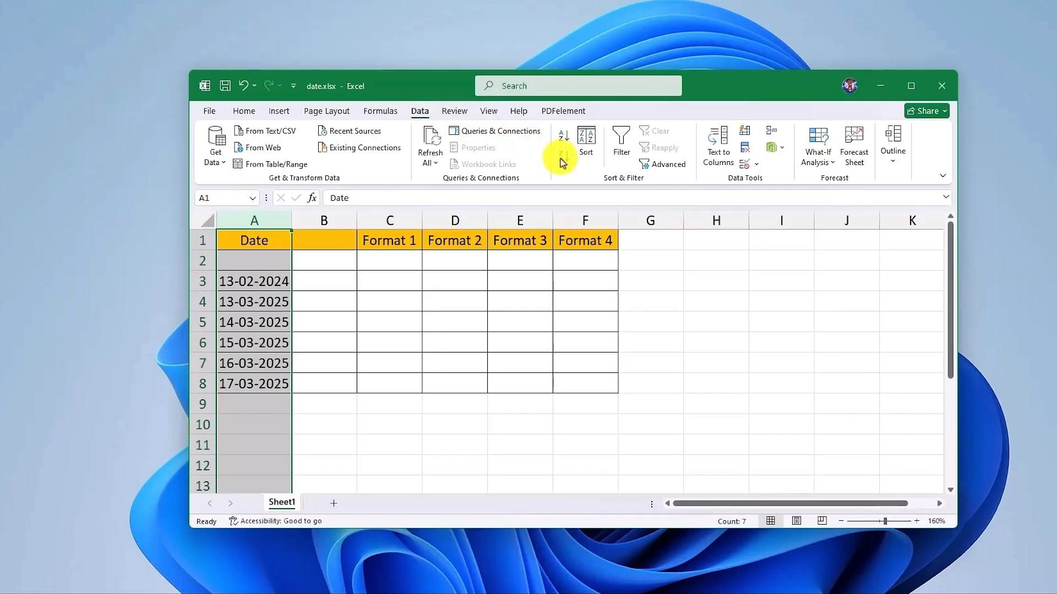
click(721, 164)
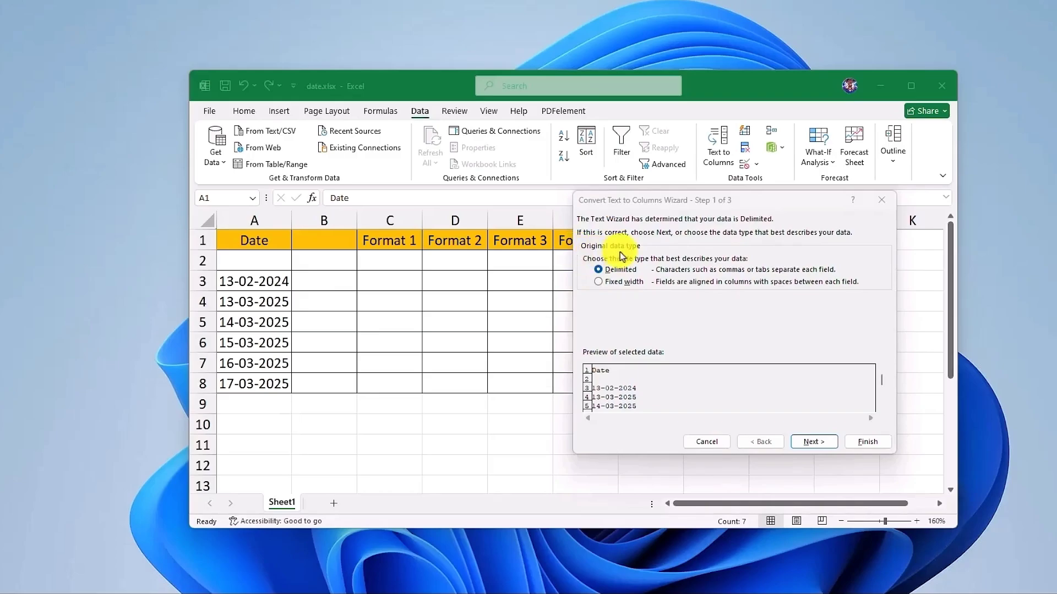
click(824, 444)
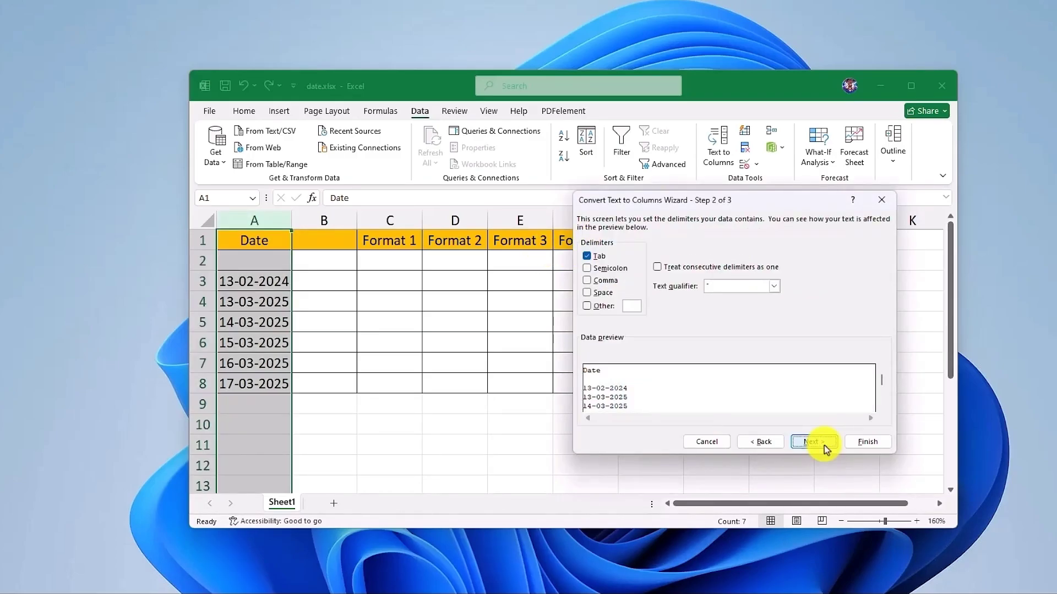
click(825, 446)
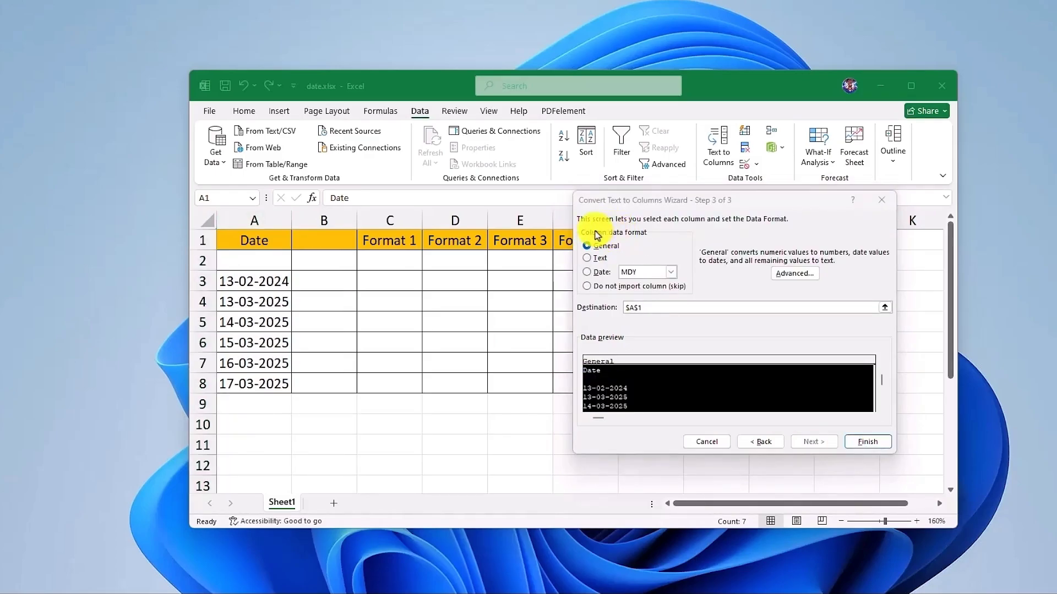
click(599, 278)
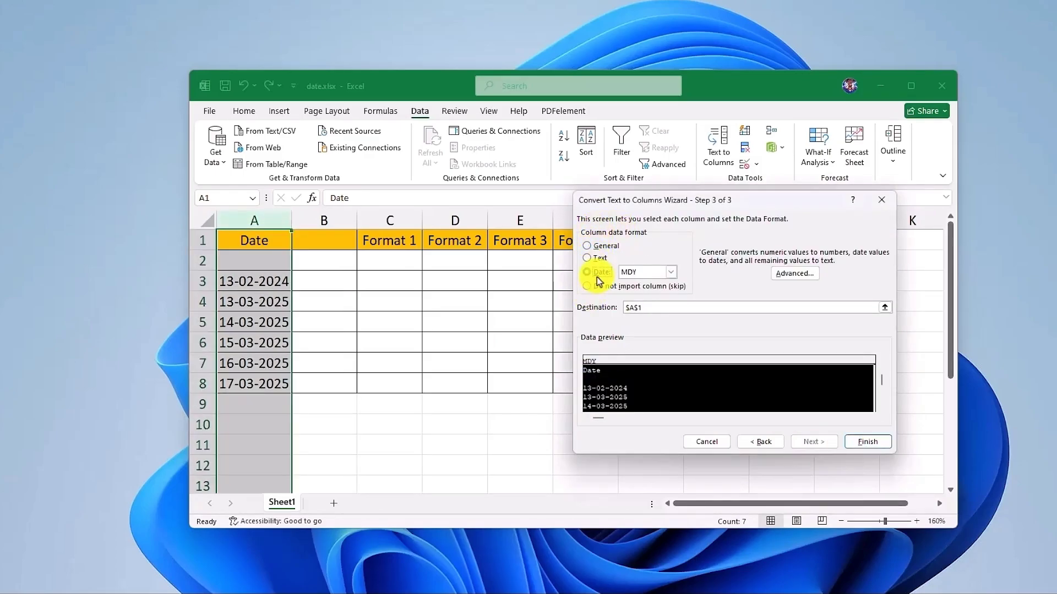
click(671, 273)
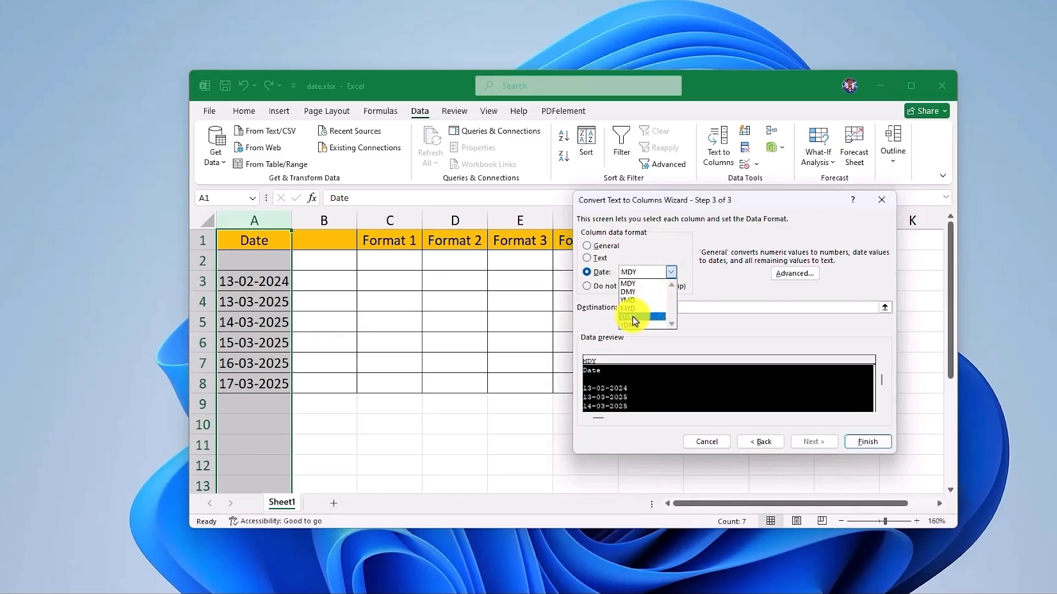
click(628, 291)
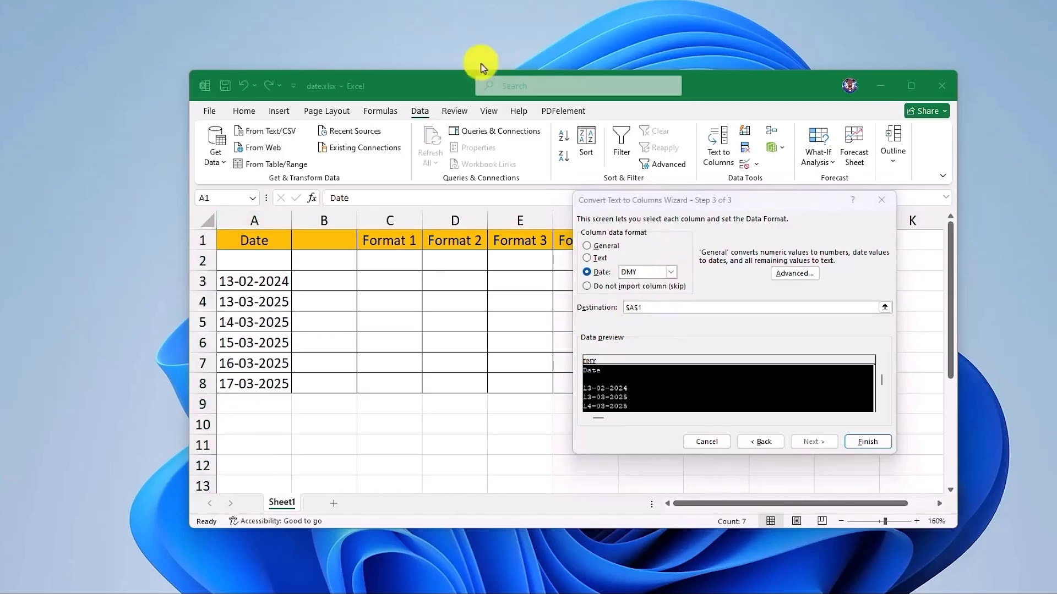
click(874, 443)
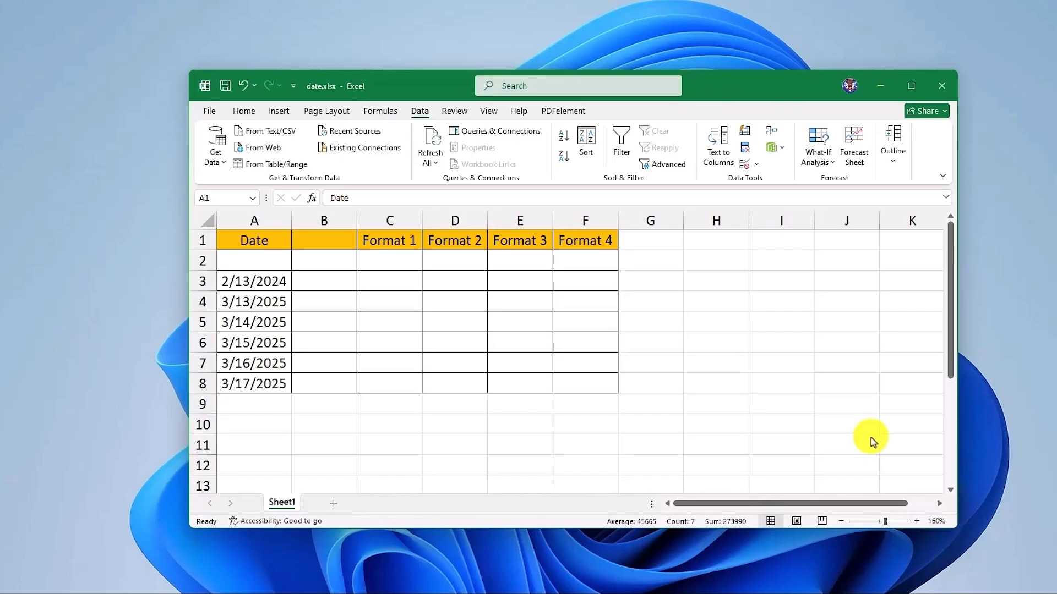
- Copy the dates in A3:A8 into the Format 1 to Format 4 columns from row 3 and auto-fit those columns' widths
key(ctrl+space)
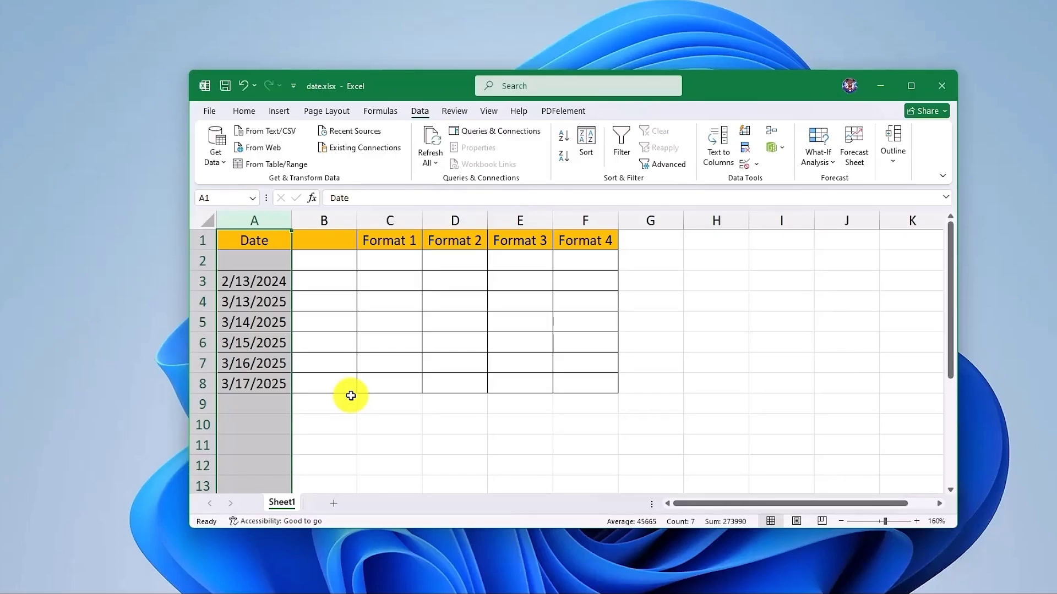
click(253, 280)
drag(255, 296, 248, 379)
key(ctrl+c)
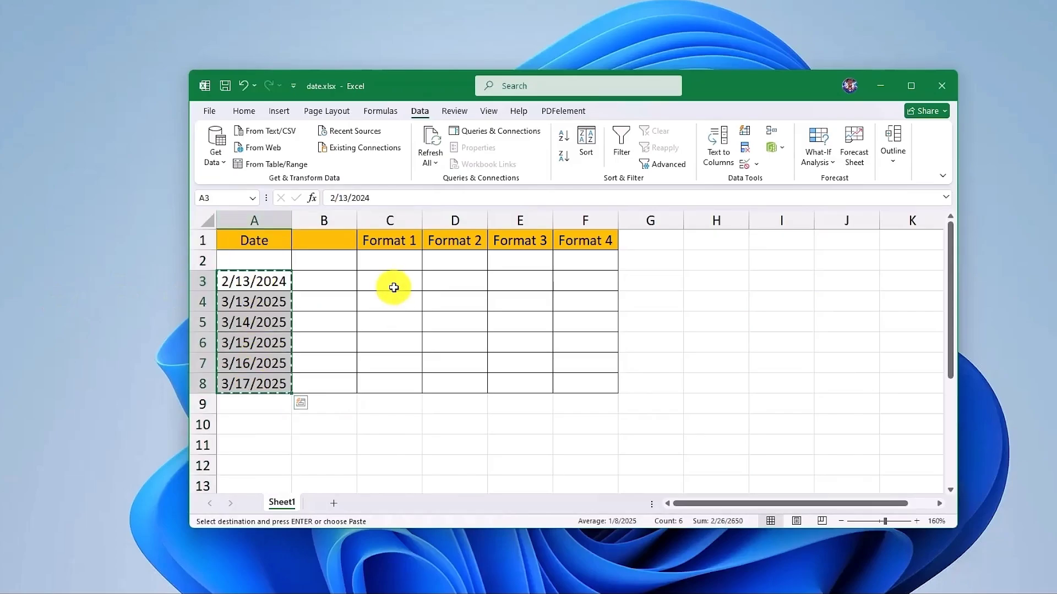
click(396, 283)
key(ctrl+v)
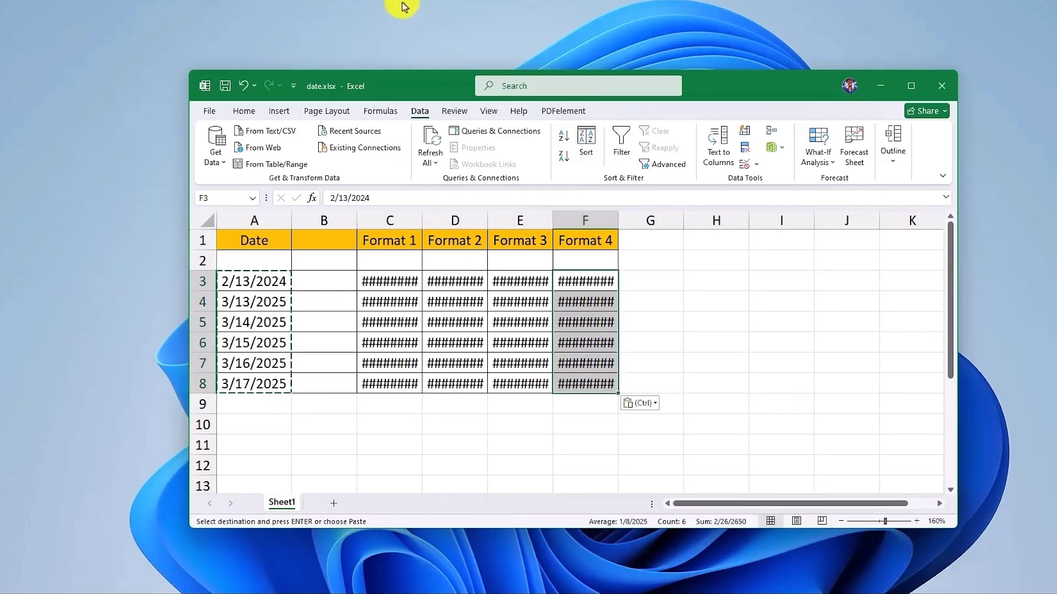
drag(391, 220, 619, 216)
double_click(619, 215)
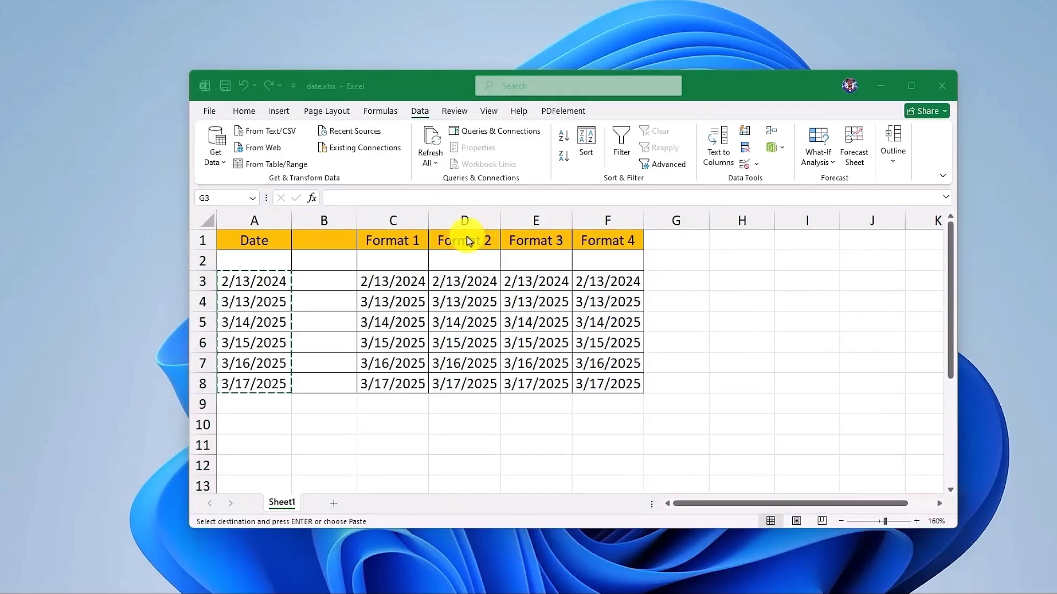
- Apply the custom number format mm/dd/yyyy to the Format 1 column
right_click(393, 221)
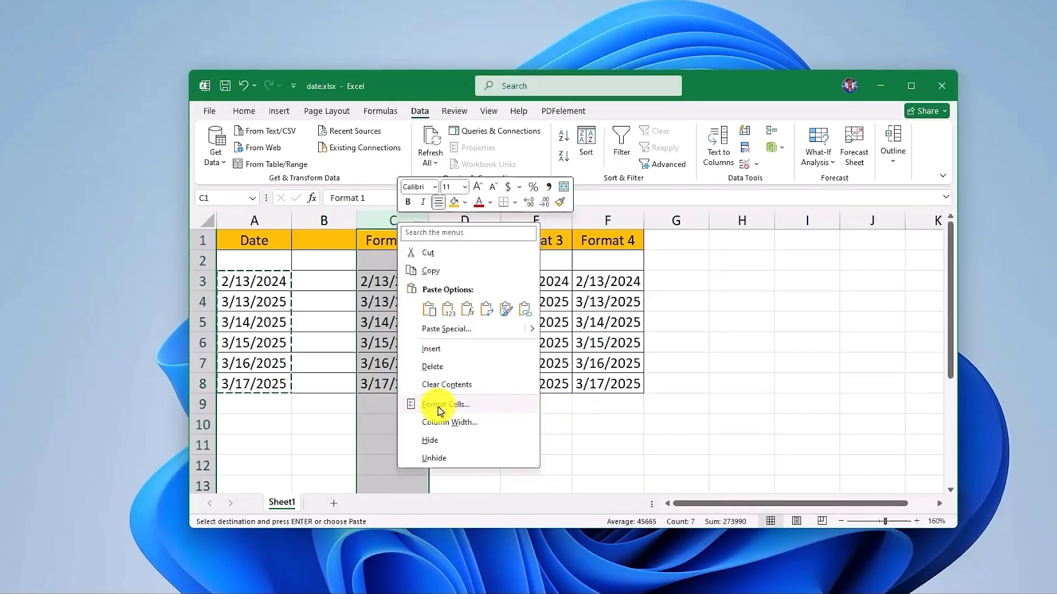
click(443, 404)
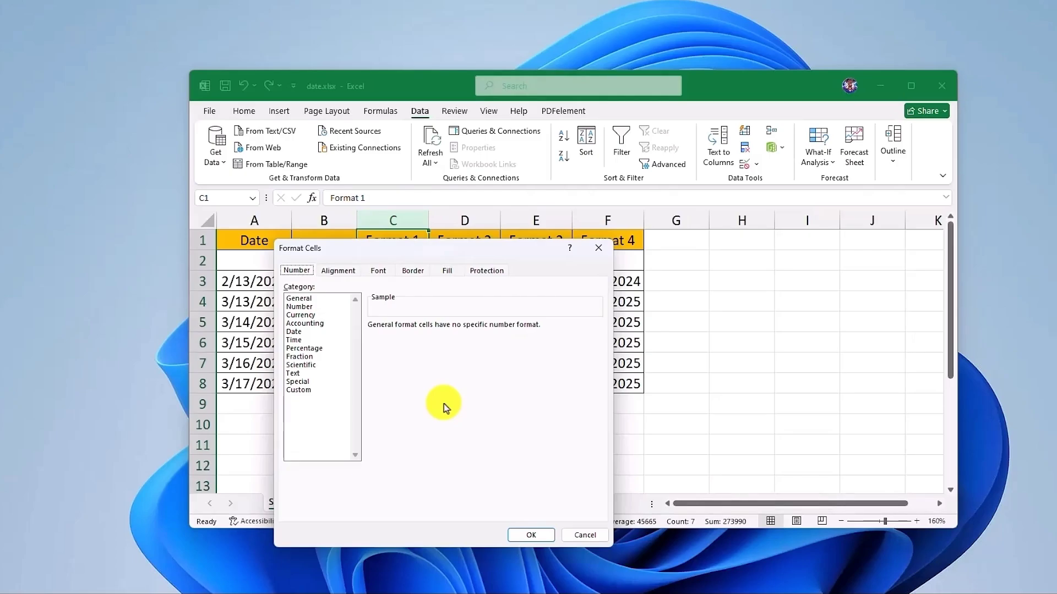
click(324, 389)
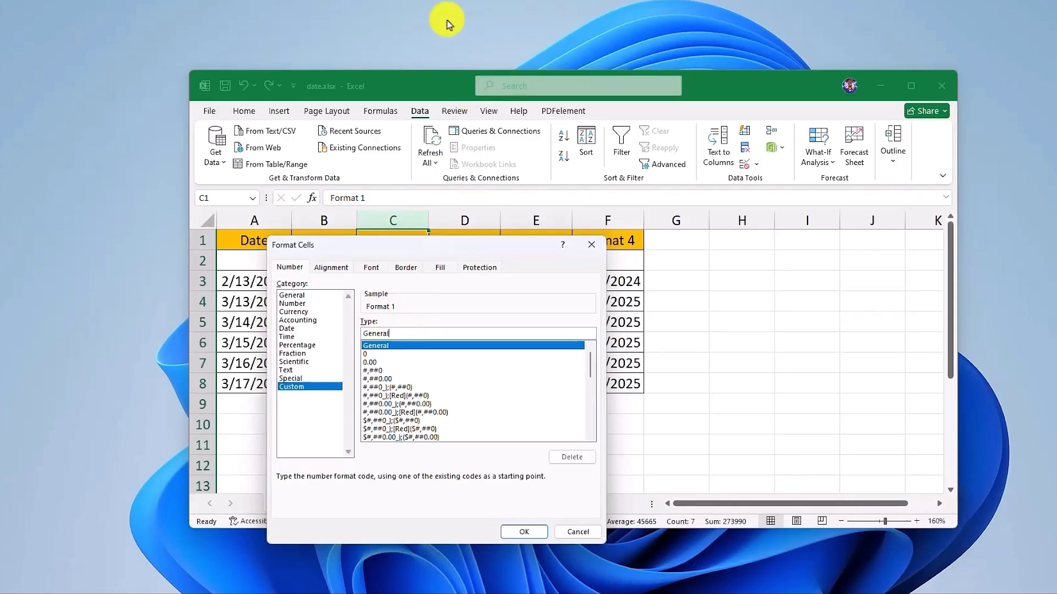
double_click(403, 333)
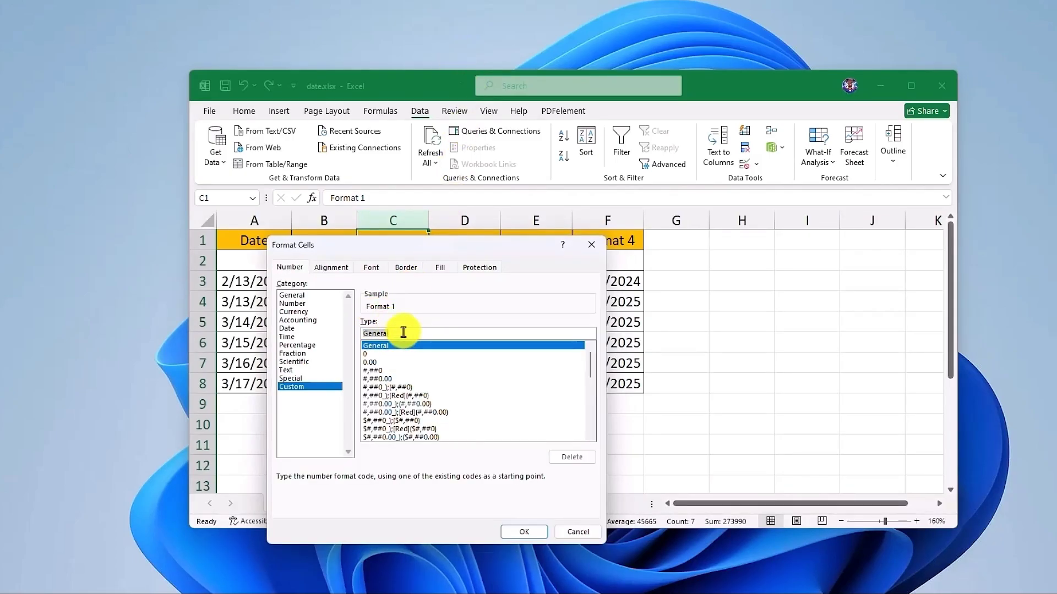
key(BackSpace)
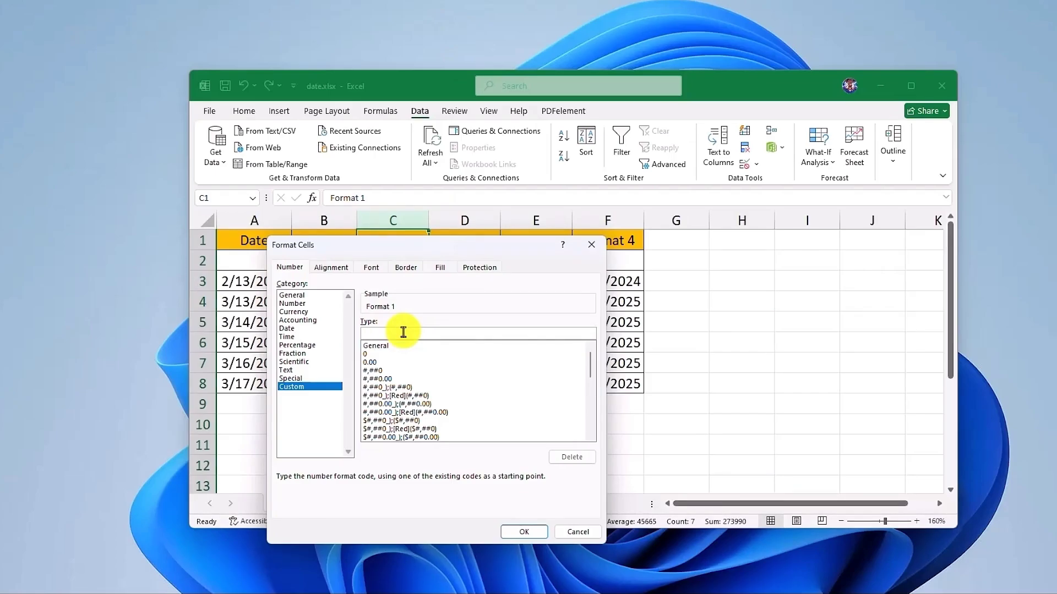
text(mm/dd/yyyy)
click(523, 533)
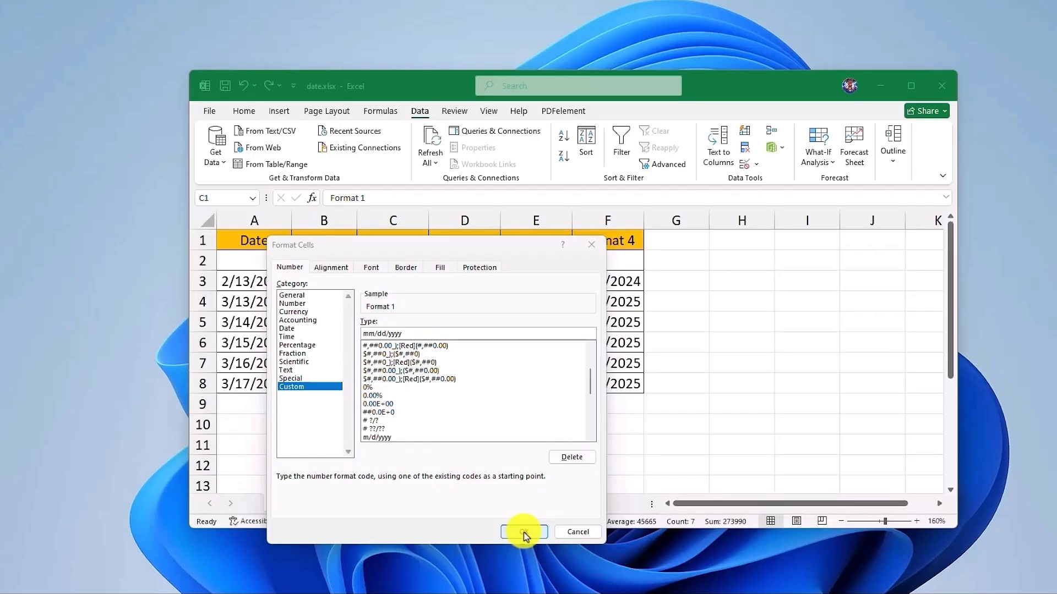
click(448, 398)
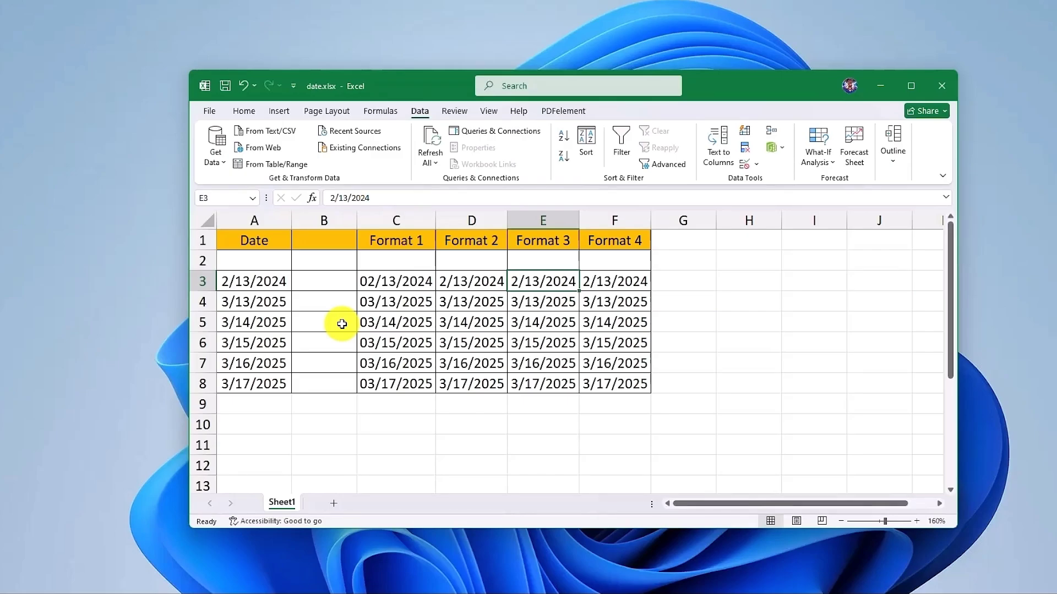
- Format the Format 2 column as Date with the Alsatian (France) locale and the 14/03/2012 type
click(472, 221)
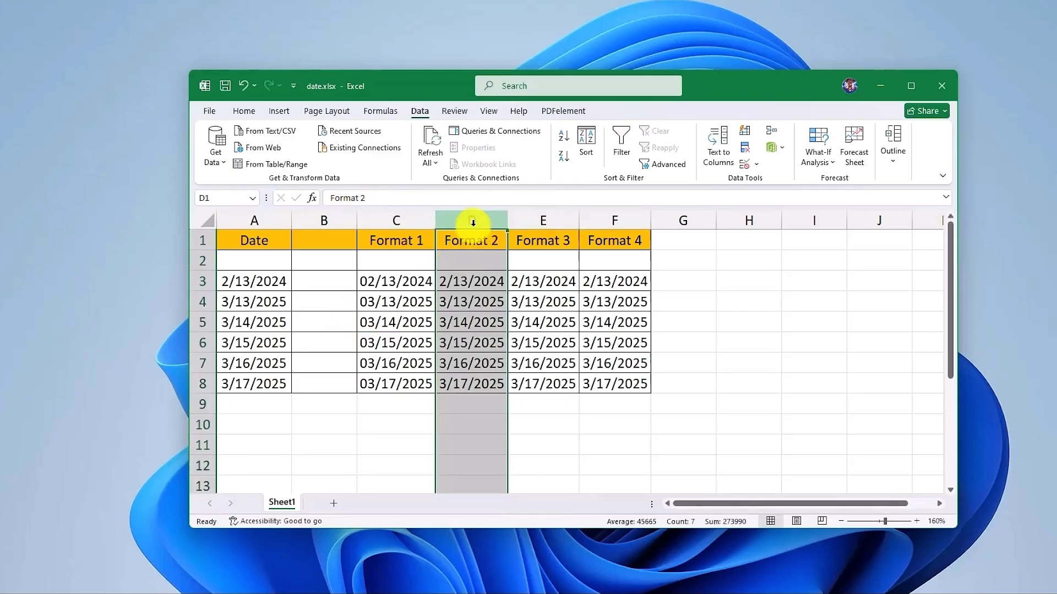
right_click(472, 221)
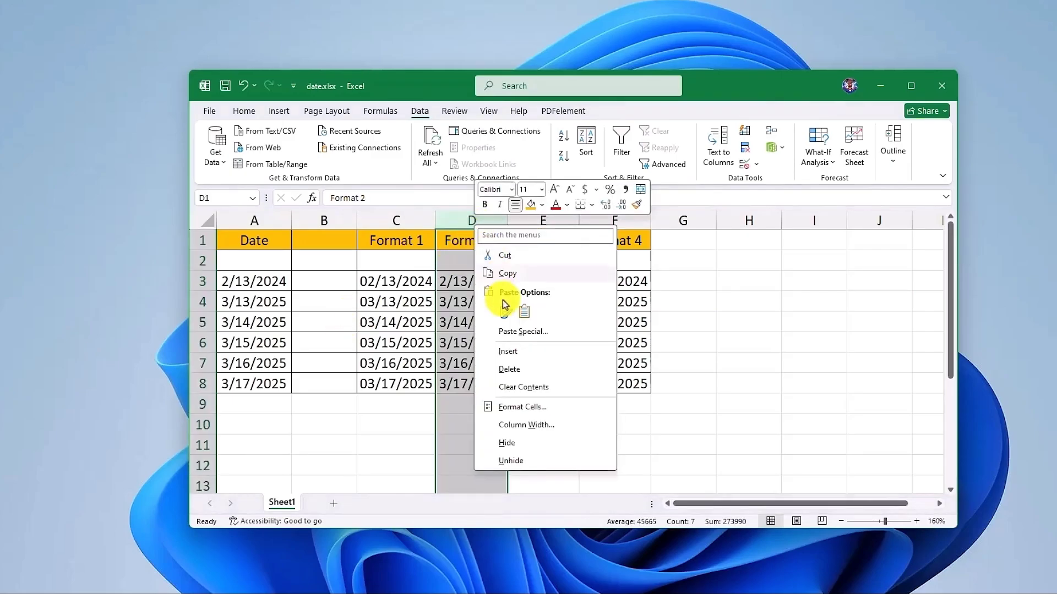
click(549, 408)
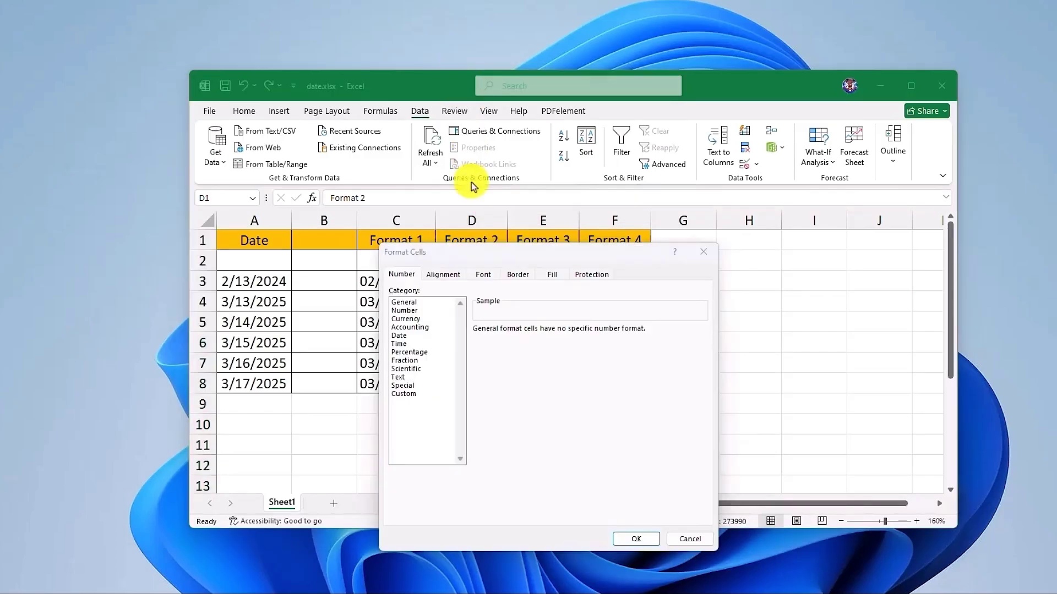
click(399, 336)
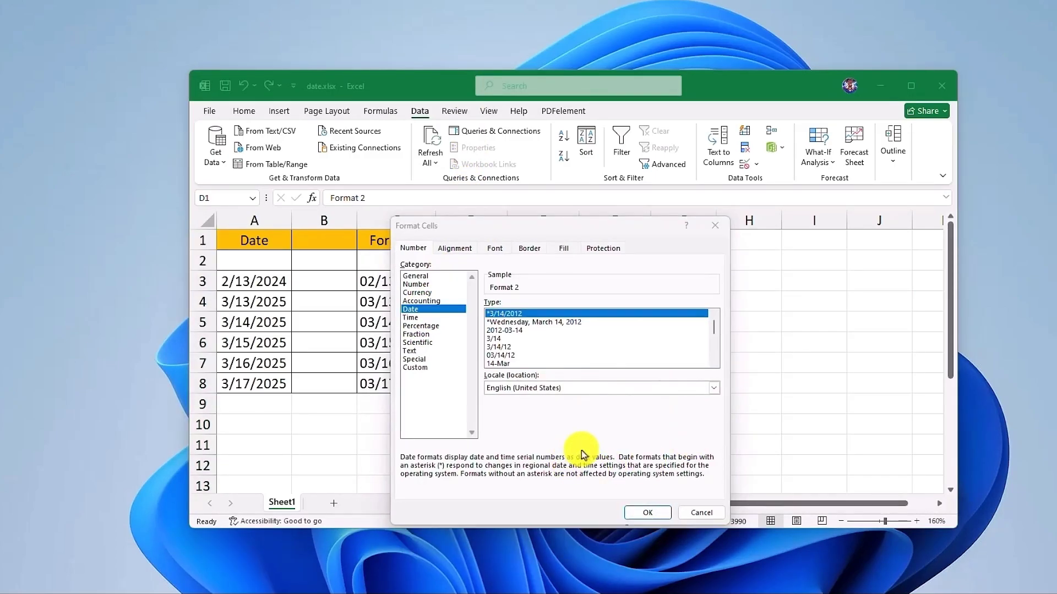
click(713, 388)
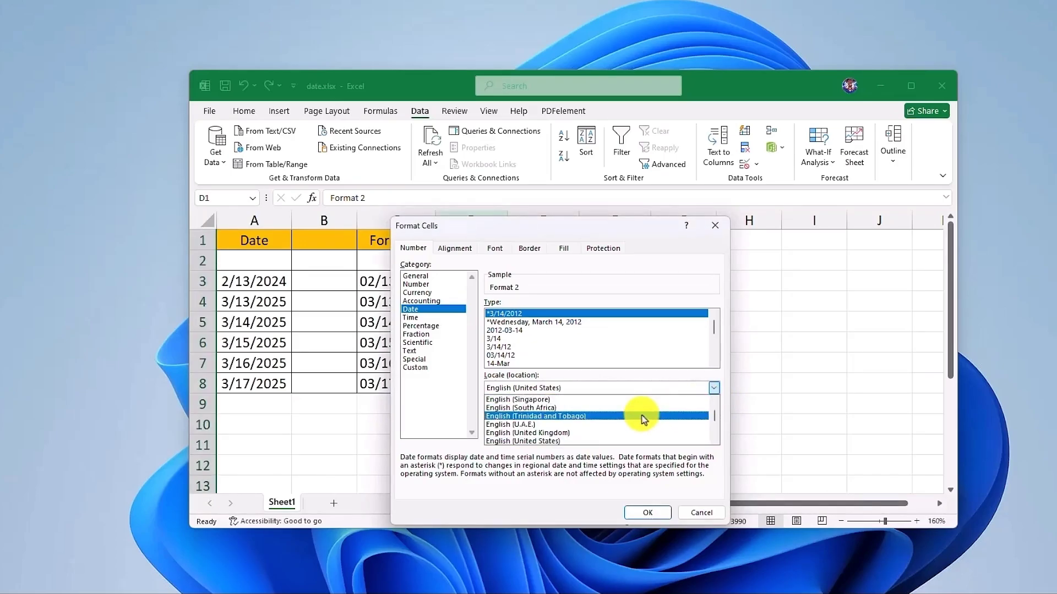
scroll(644, 419, up, 15)
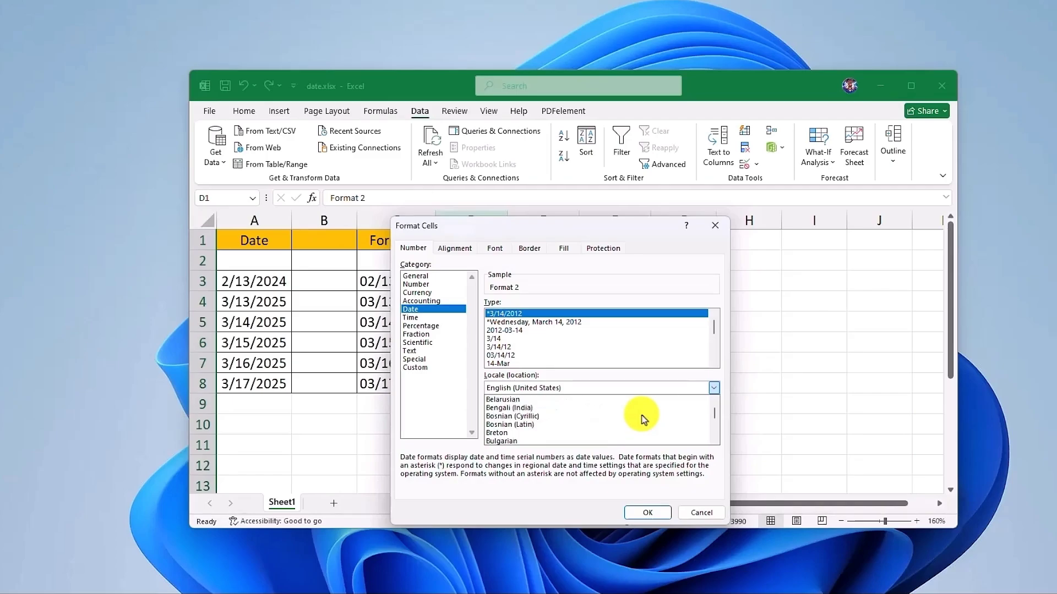
scroll(644, 420, up, 10)
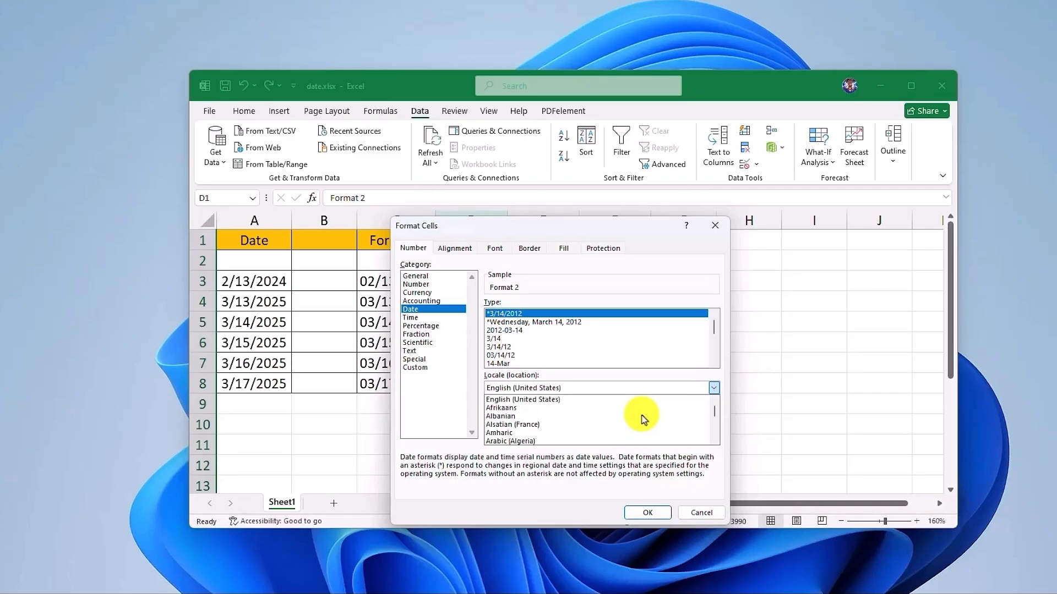
click(559, 425)
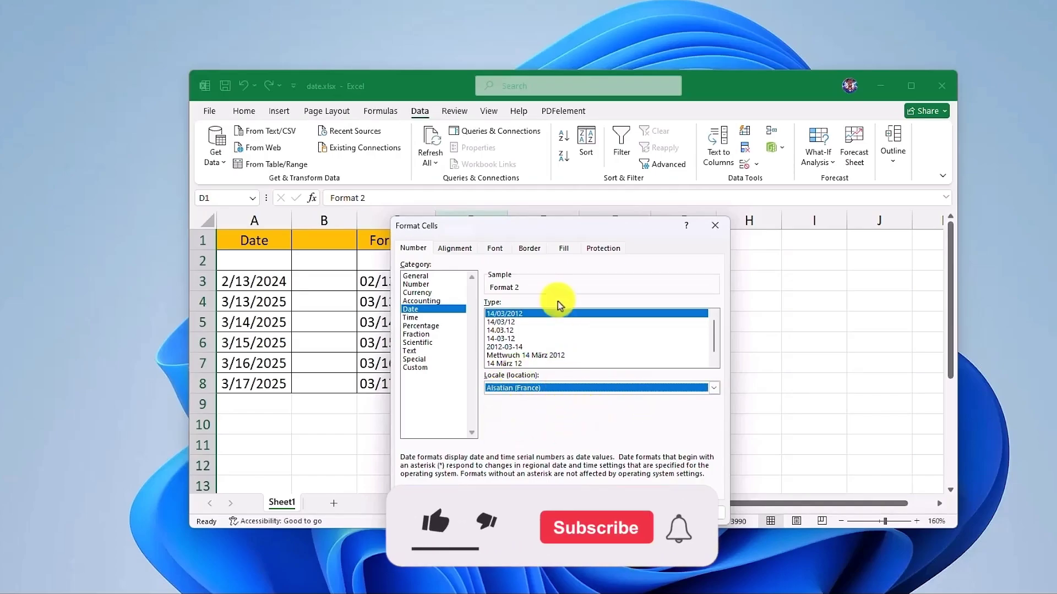
click(648, 513)
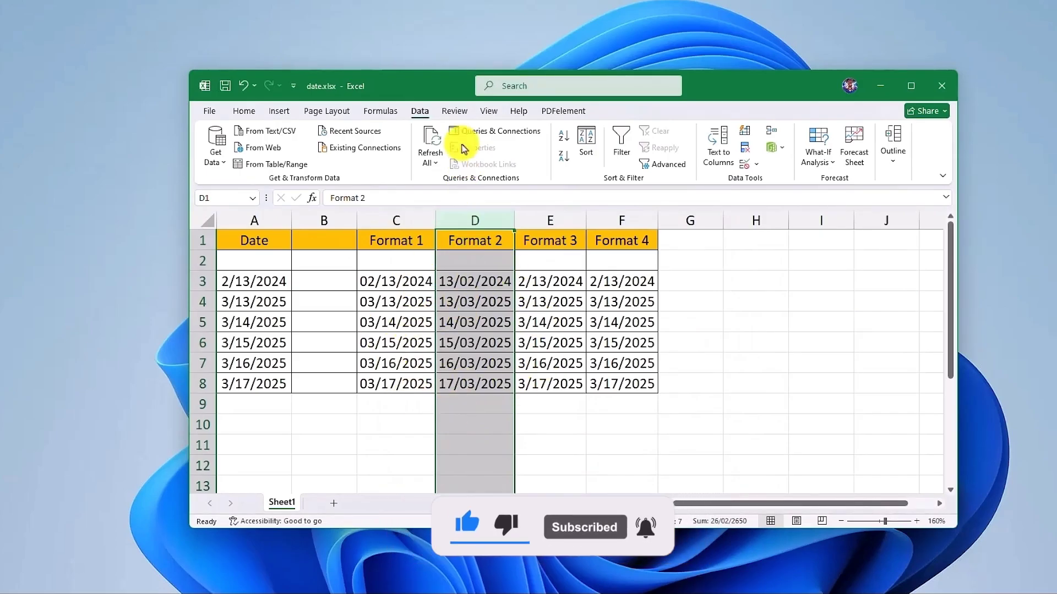
- Change the Format 2 column's date locale to English (United States), using the *3/14/2012 type
right_click(457, 220)
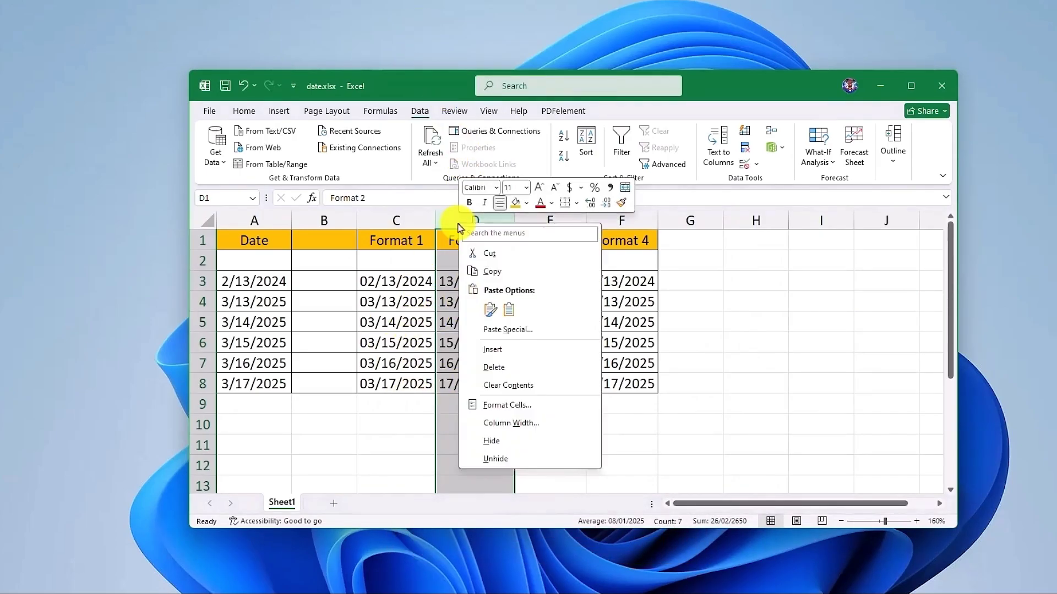
click(523, 407)
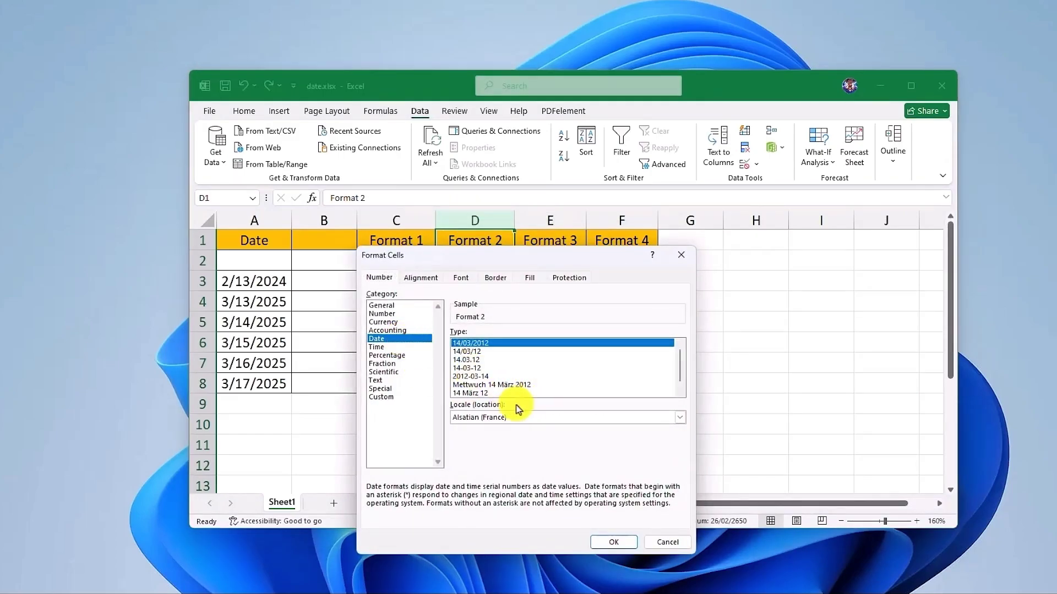
click(525, 417)
scroll(541, 432, down, 15)
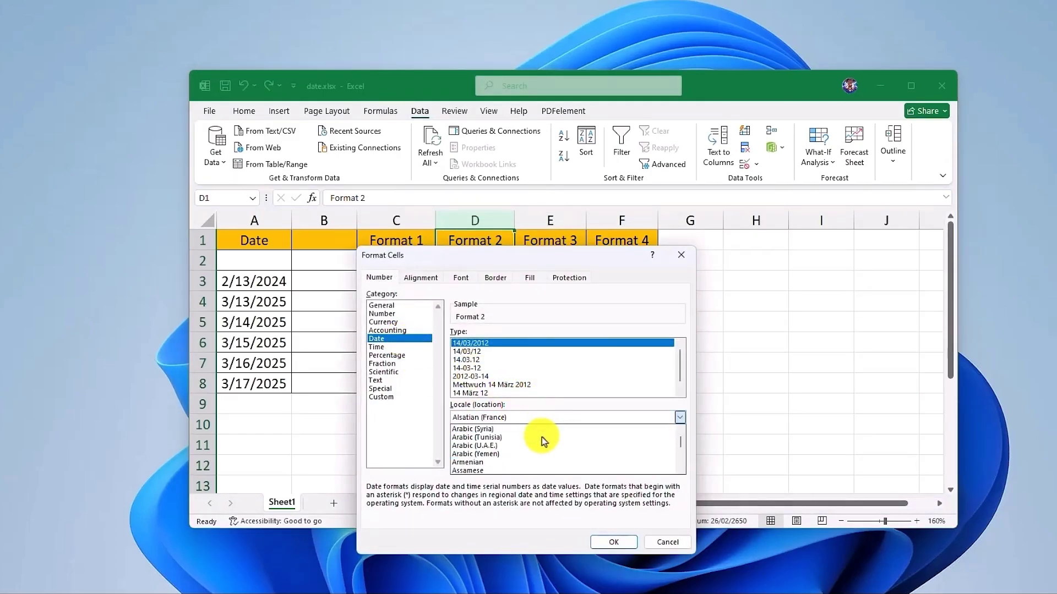
scroll(541, 437, down, 12)
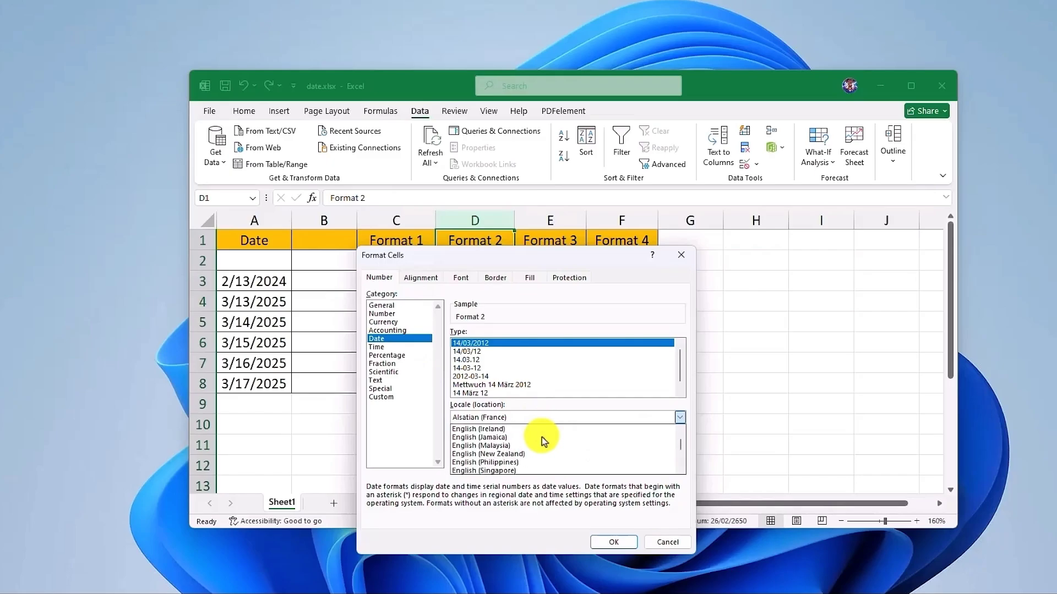
scroll(542, 437, up, 5)
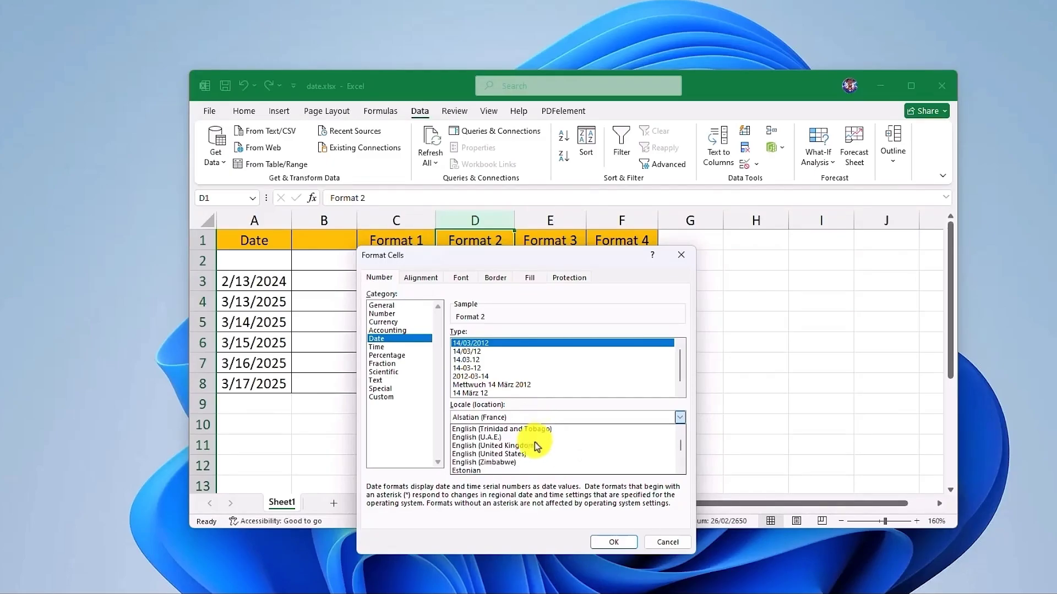
click(516, 455)
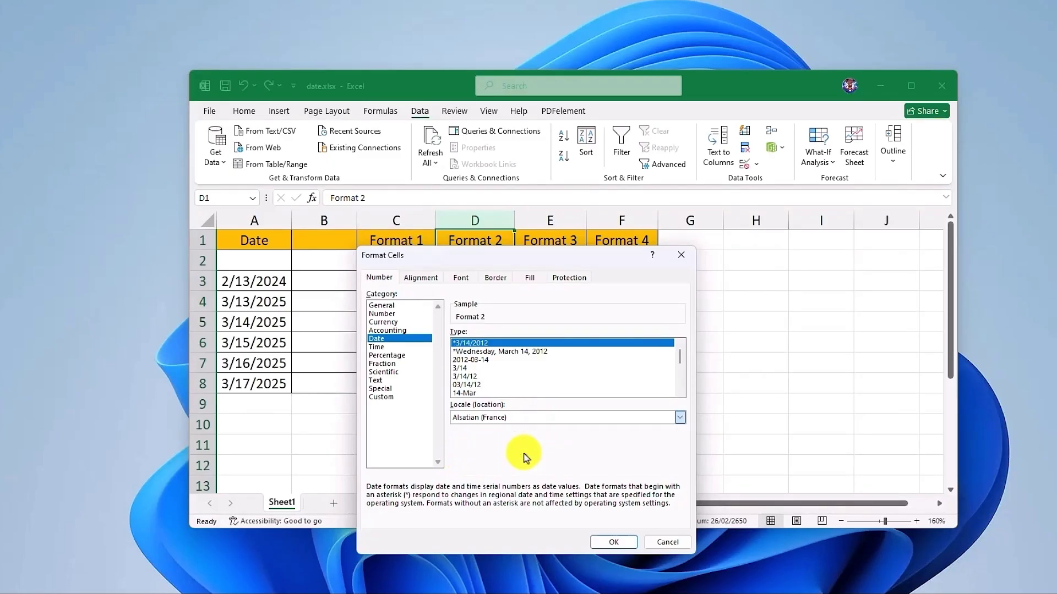
click(608, 544)
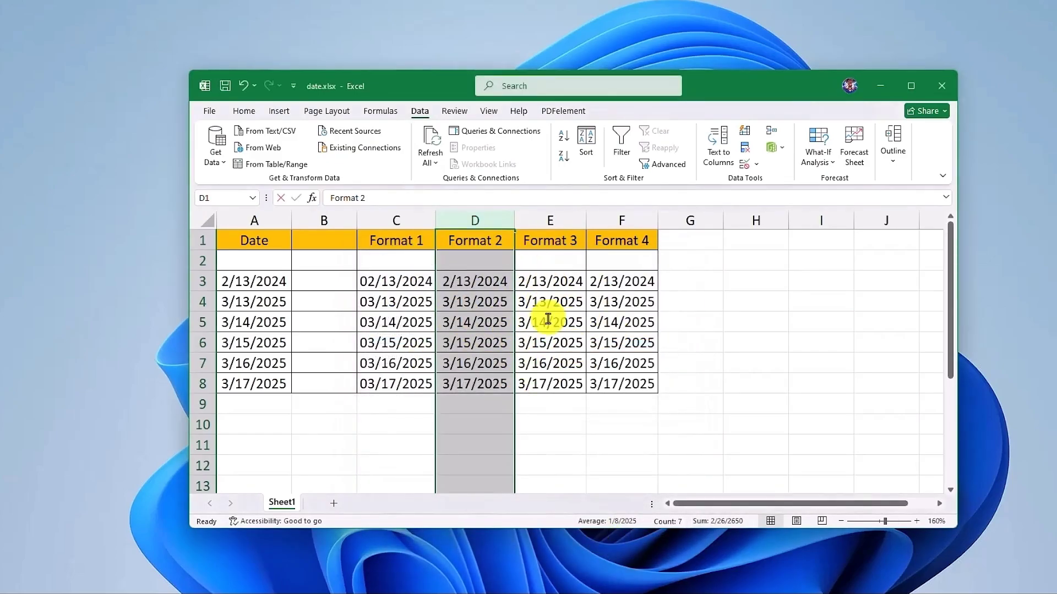
key(F2)
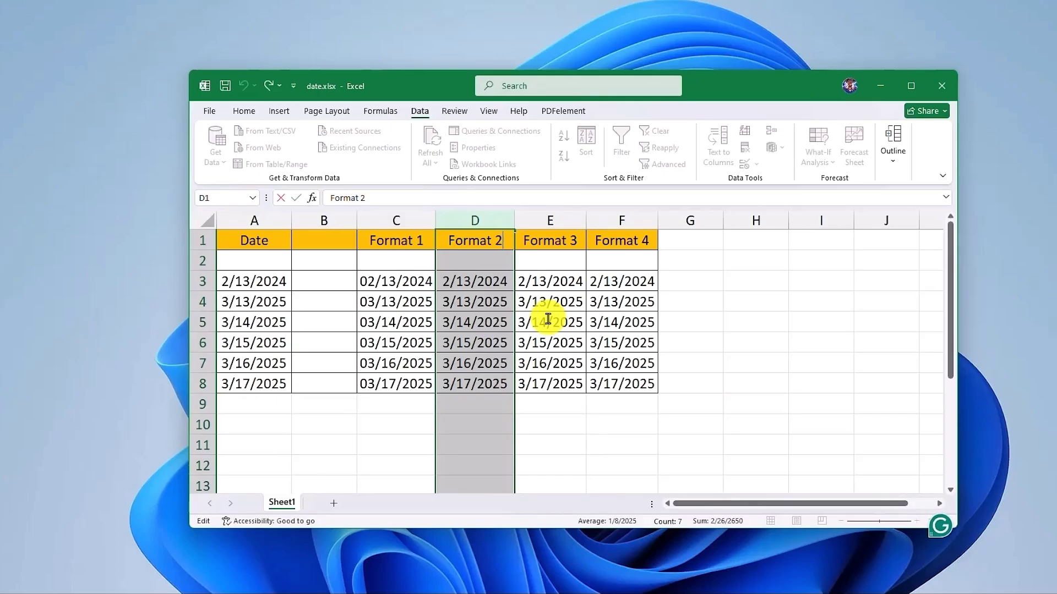
- Apply the custom number format mm/yyyy to the Format 3 column
click(569, 282)
click(549, 221)
right_click(549, 221)
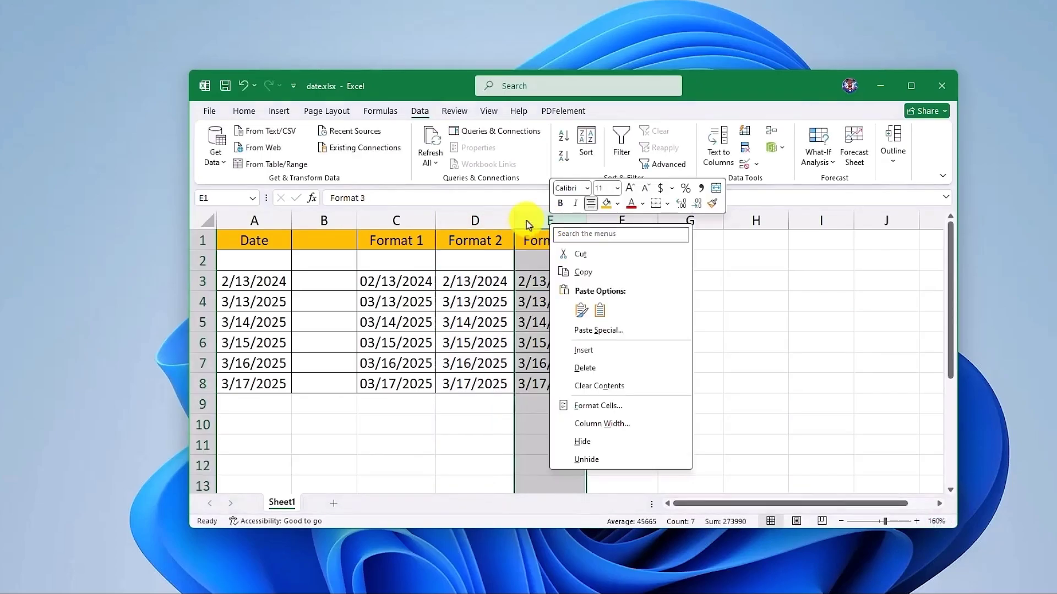
click(600, 407)
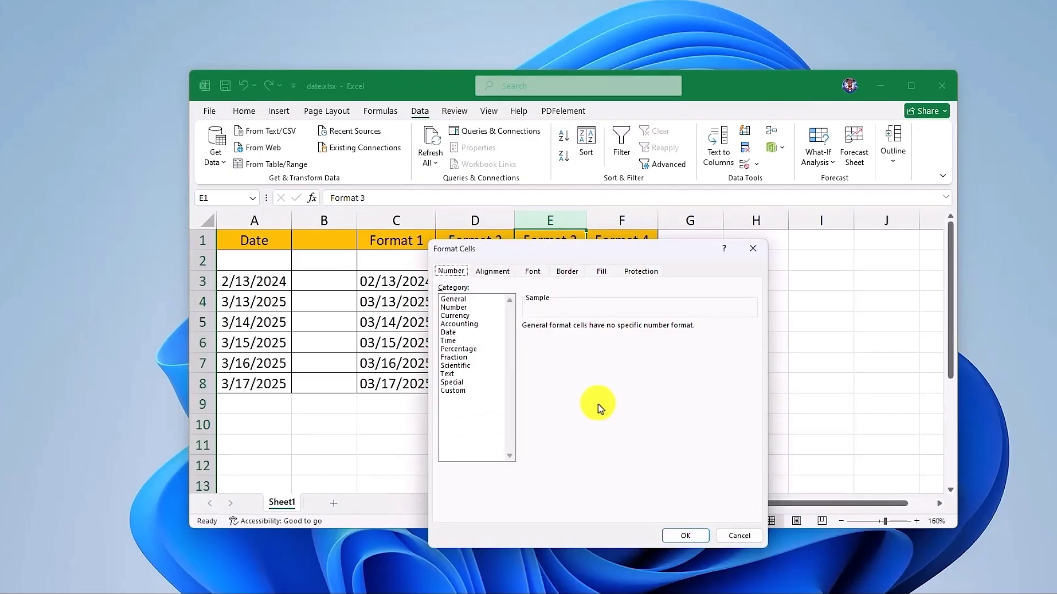
click(455, 390)
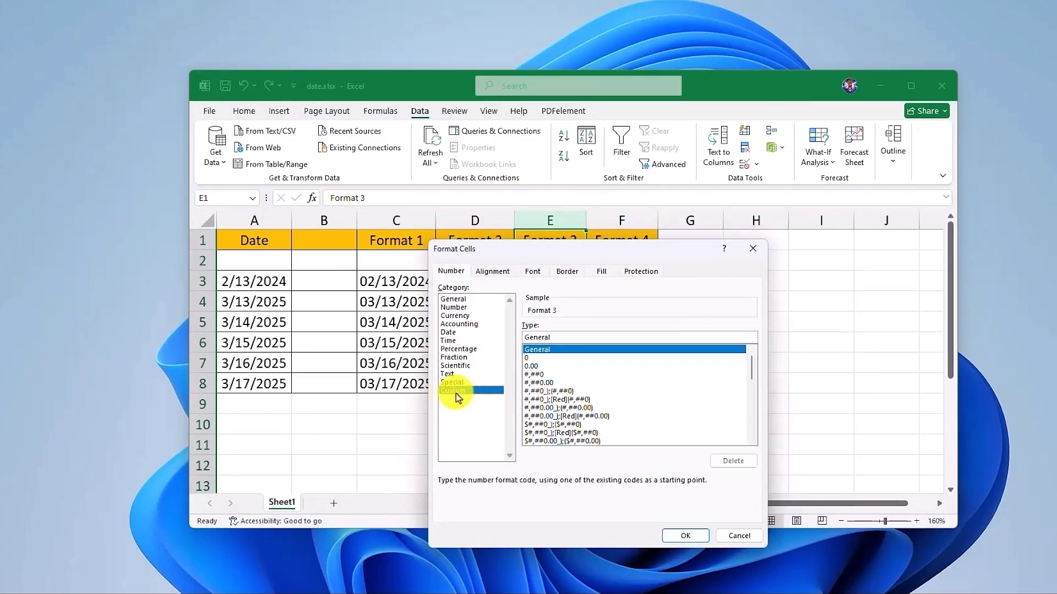
double_click(557, 338)
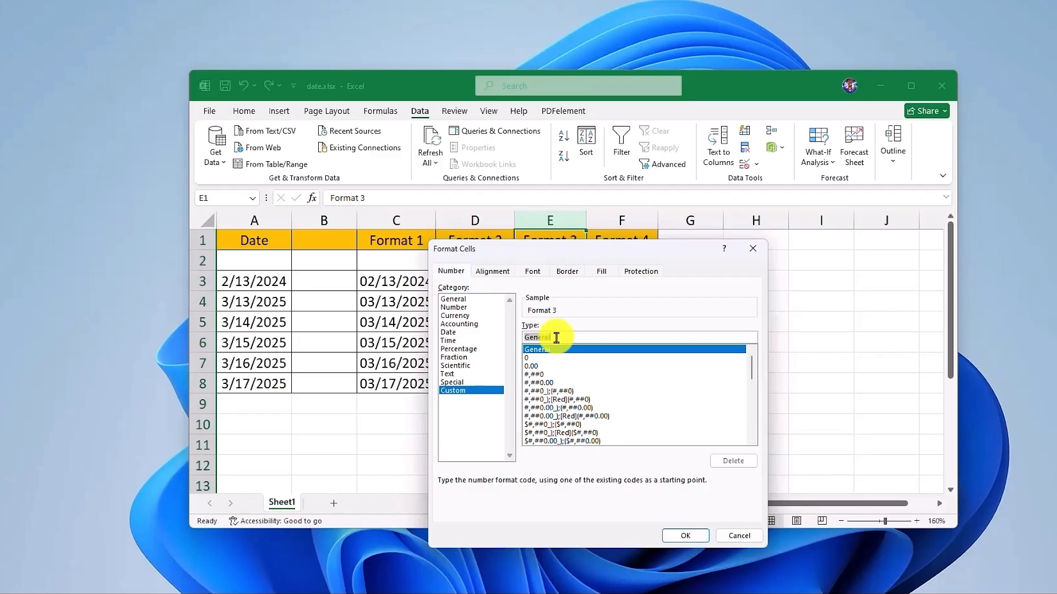
text(mm/yyyy)
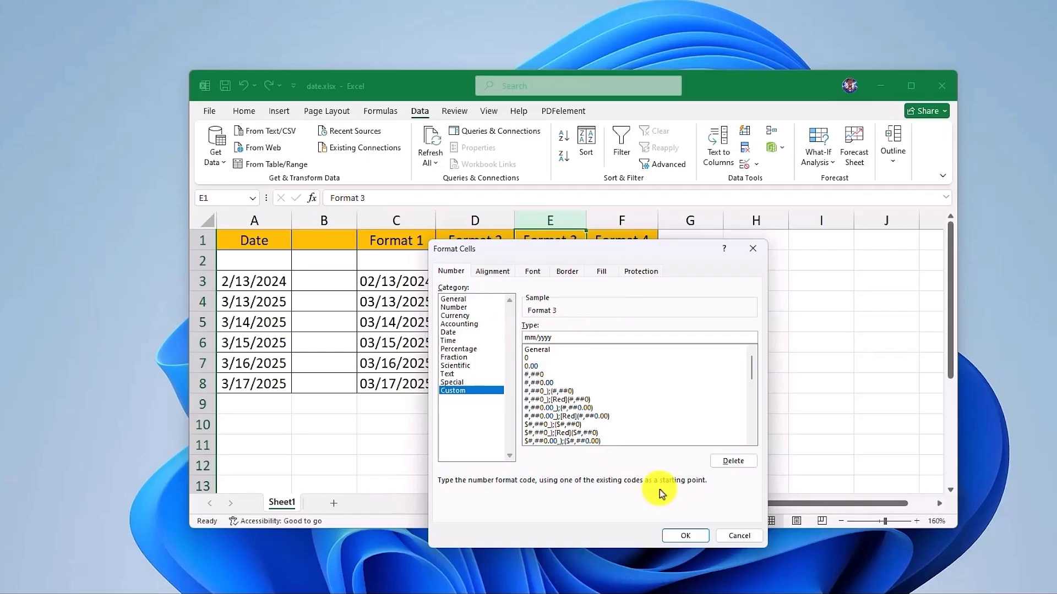
key(Return)
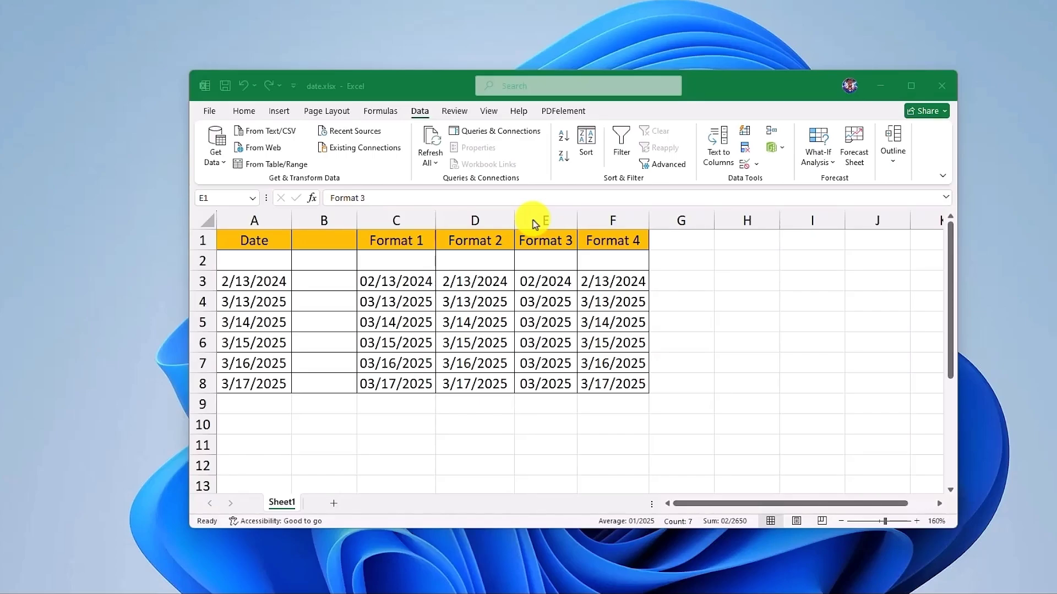
- Format the Format 3 column as Date with the long *Wednesday, March 14, 2012 type
key(ctrl+1)
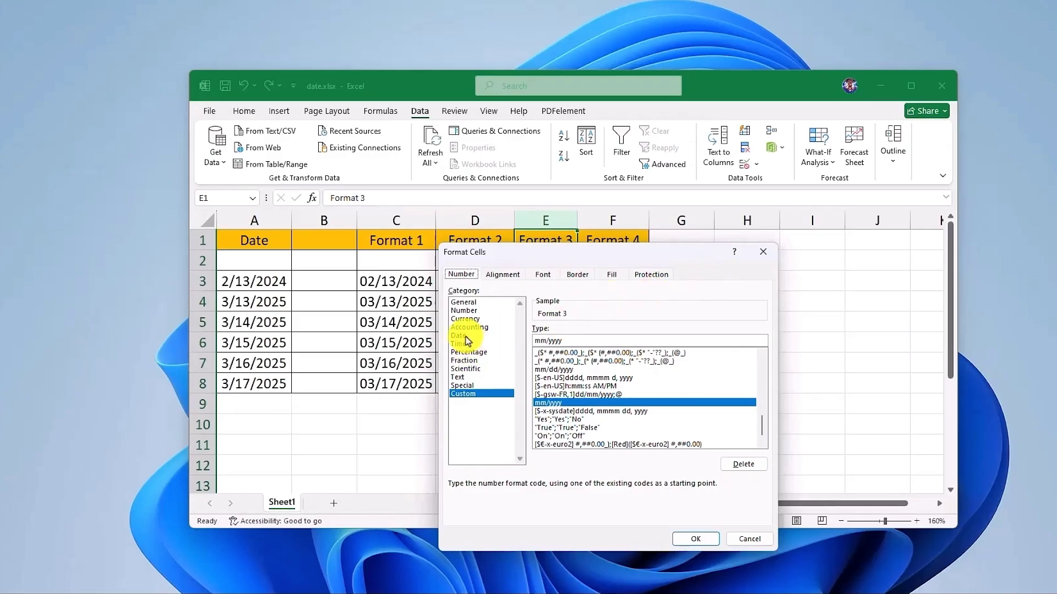
click(466, 337)
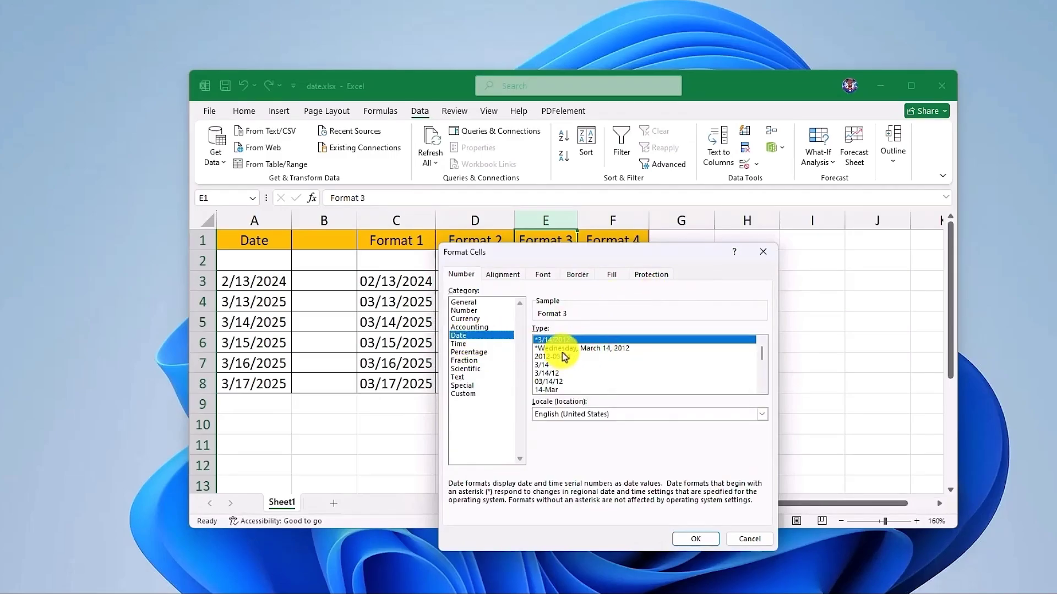
click(545, 349)
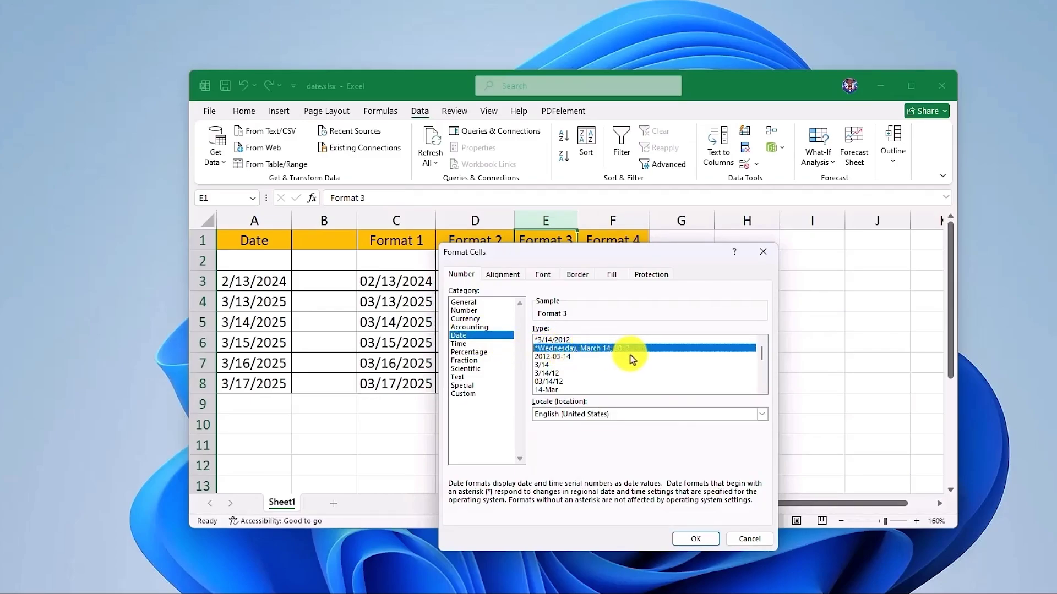
click(688, 539)
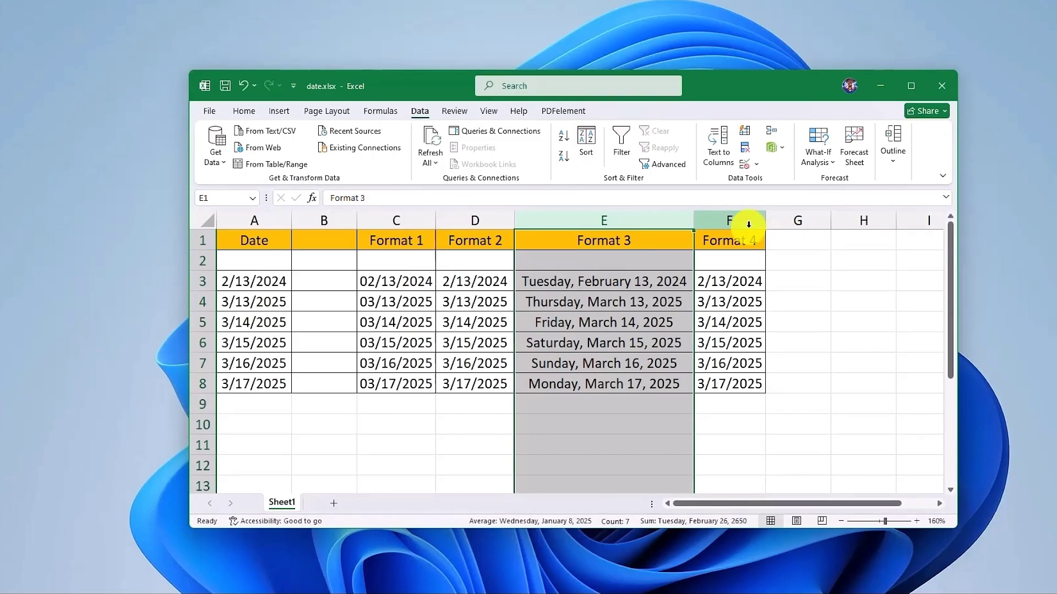
- Format the Format 4 column as Date with the 3/14/12 1:30 PM type
click(749, 223)
right_click(748, 223)
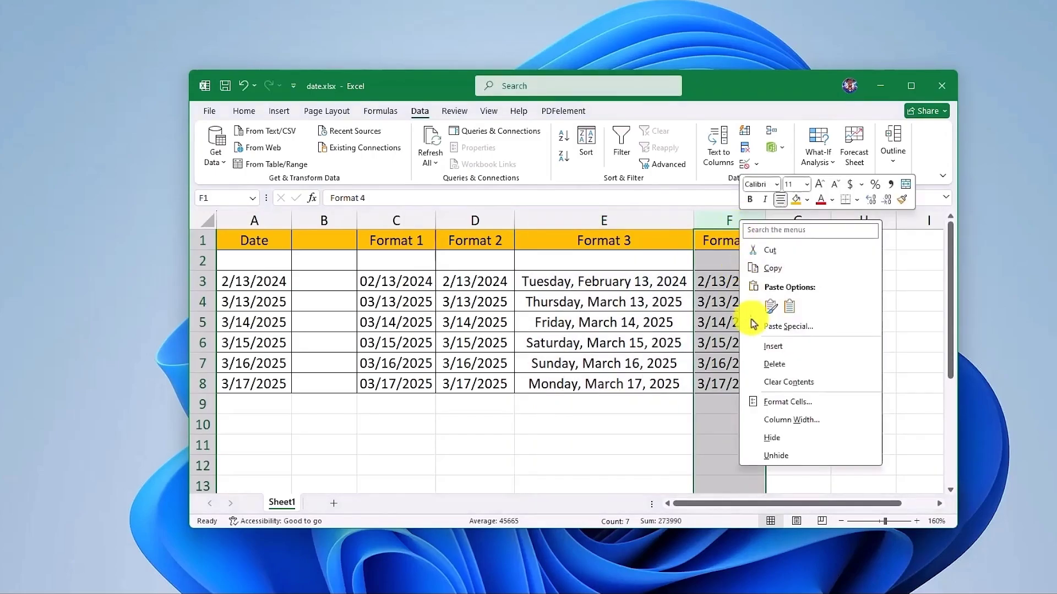
click(788, 404)
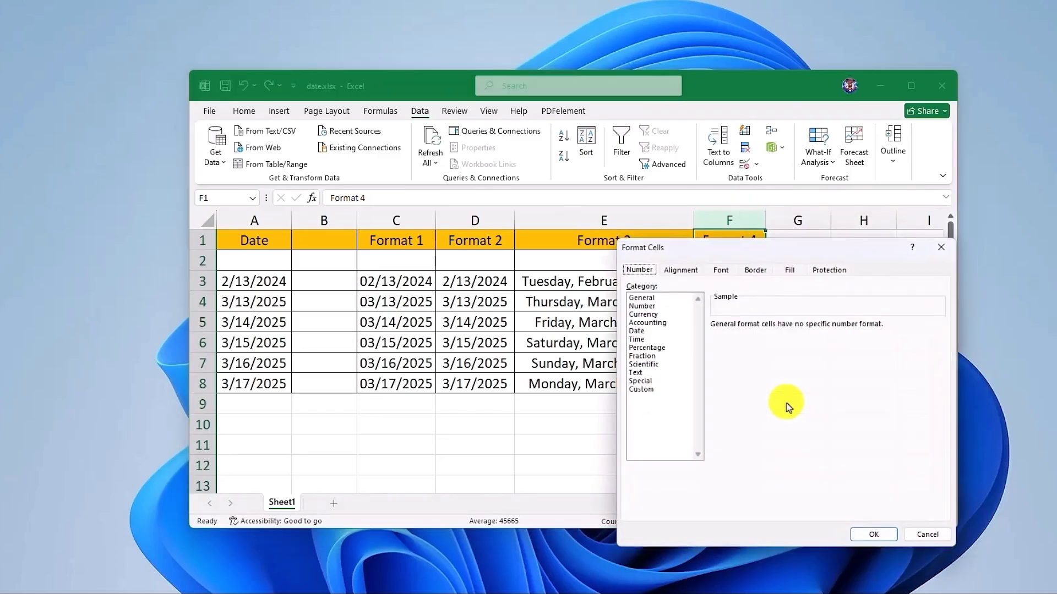
click(652, 330)
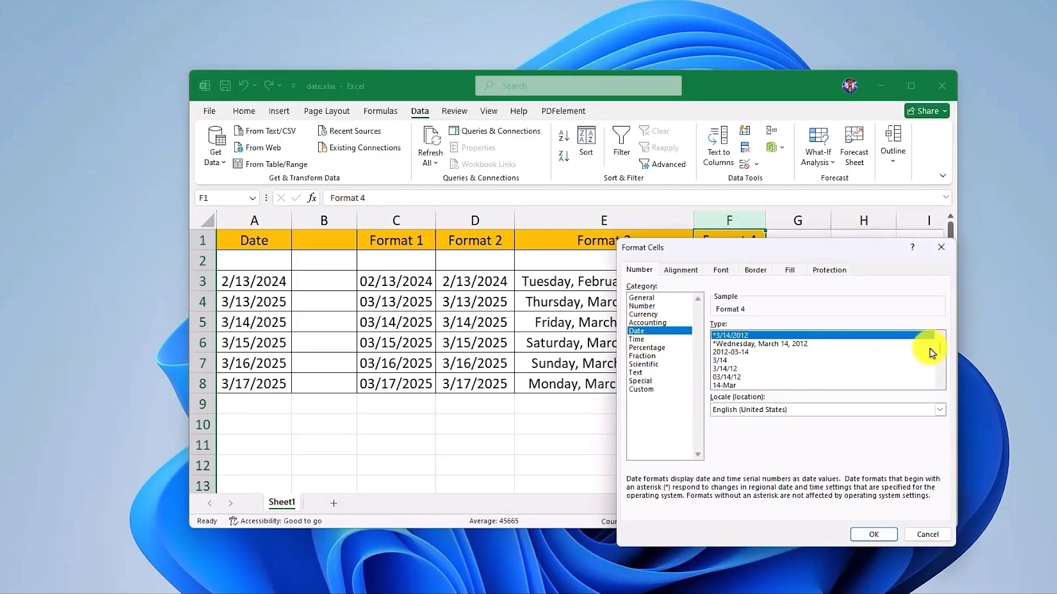
drag(938, 349, 940, 368)
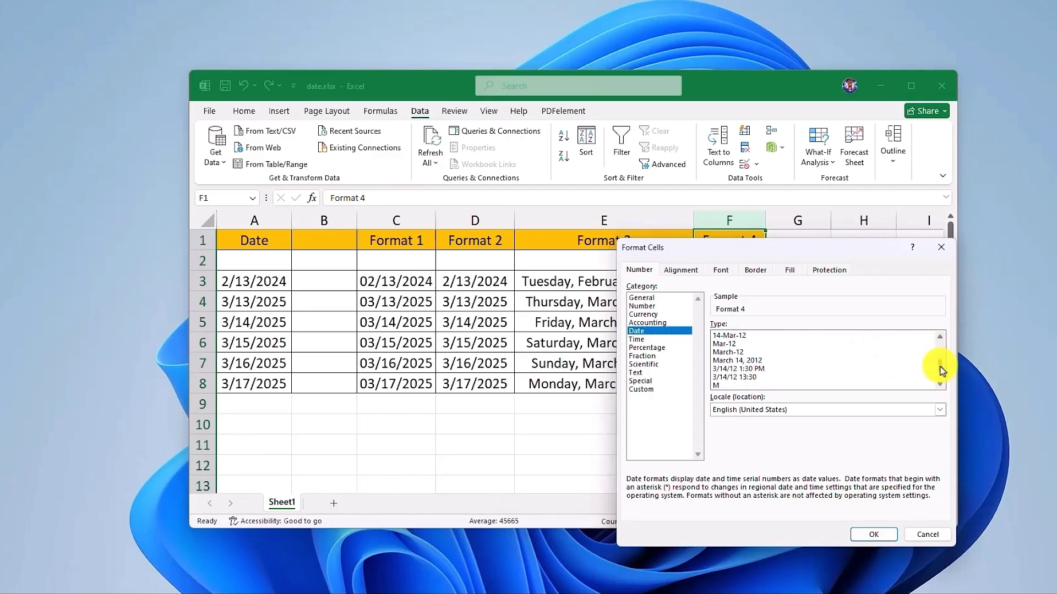
click(759, 369)
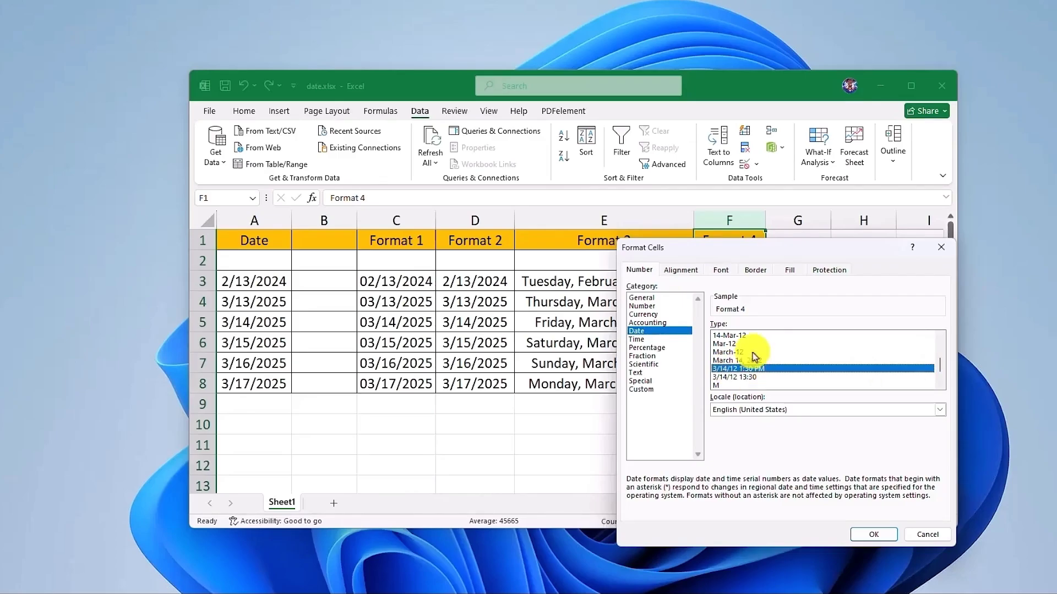
click(417, 2)
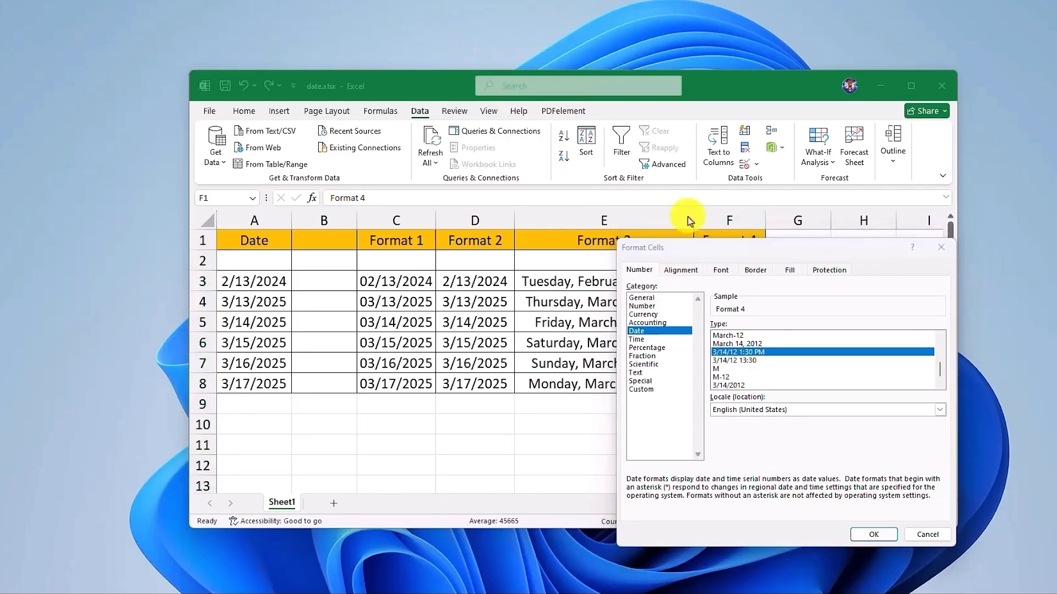
click(874, 534)
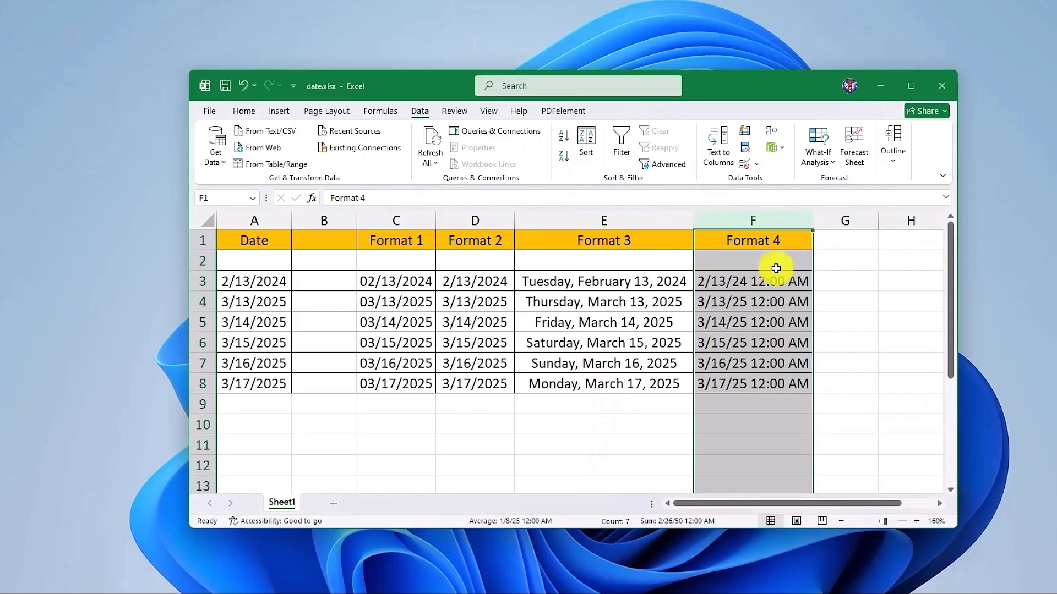
- Inspect the underlying date and time value of cell F3 in the Format 4 column, leaving its content unedited
click(782, 283)
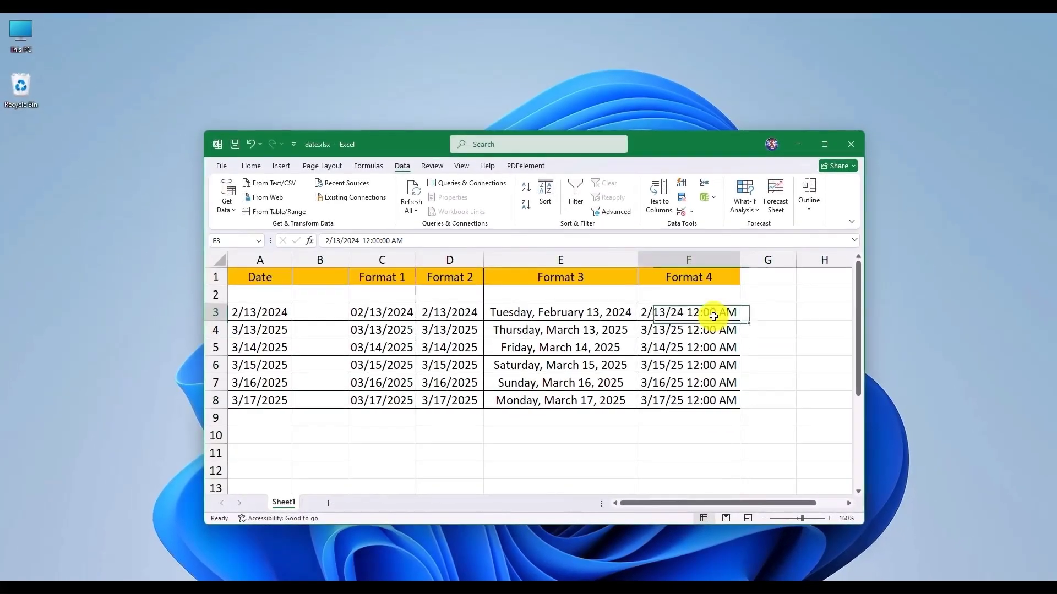
double_click(713, 317)
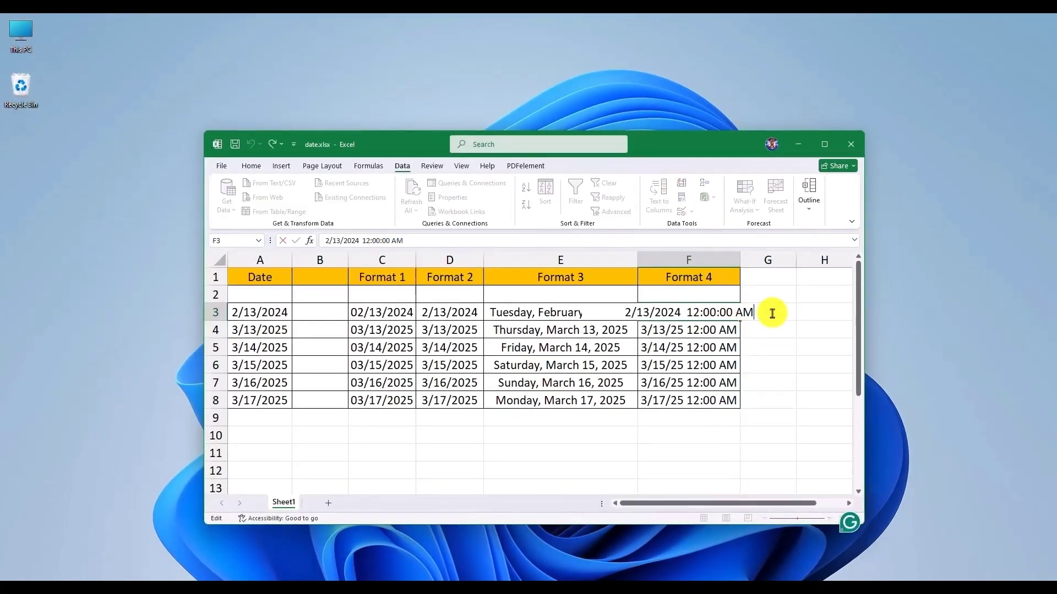
click(741, 252)
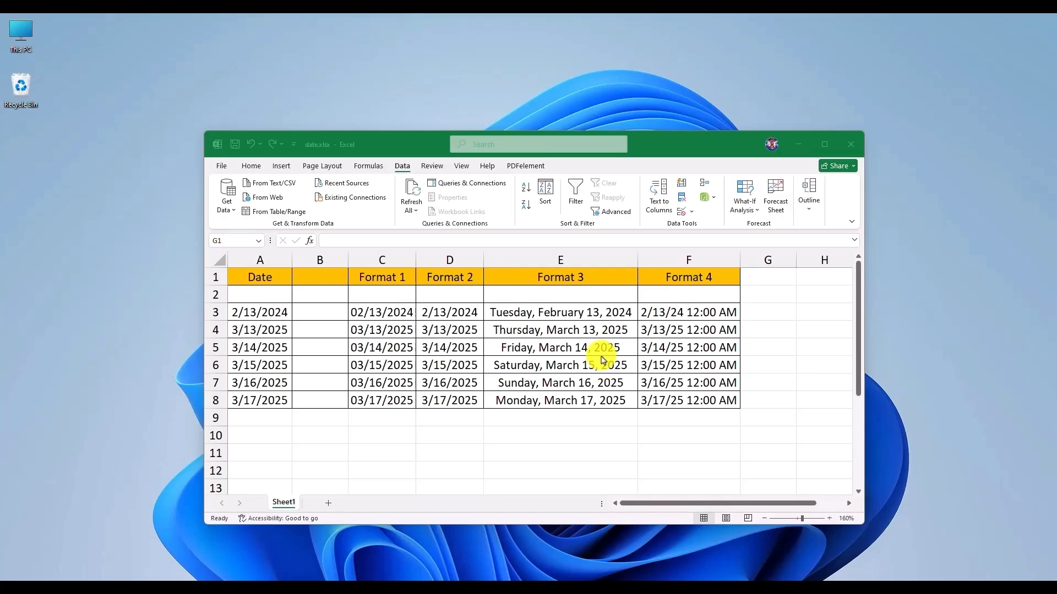